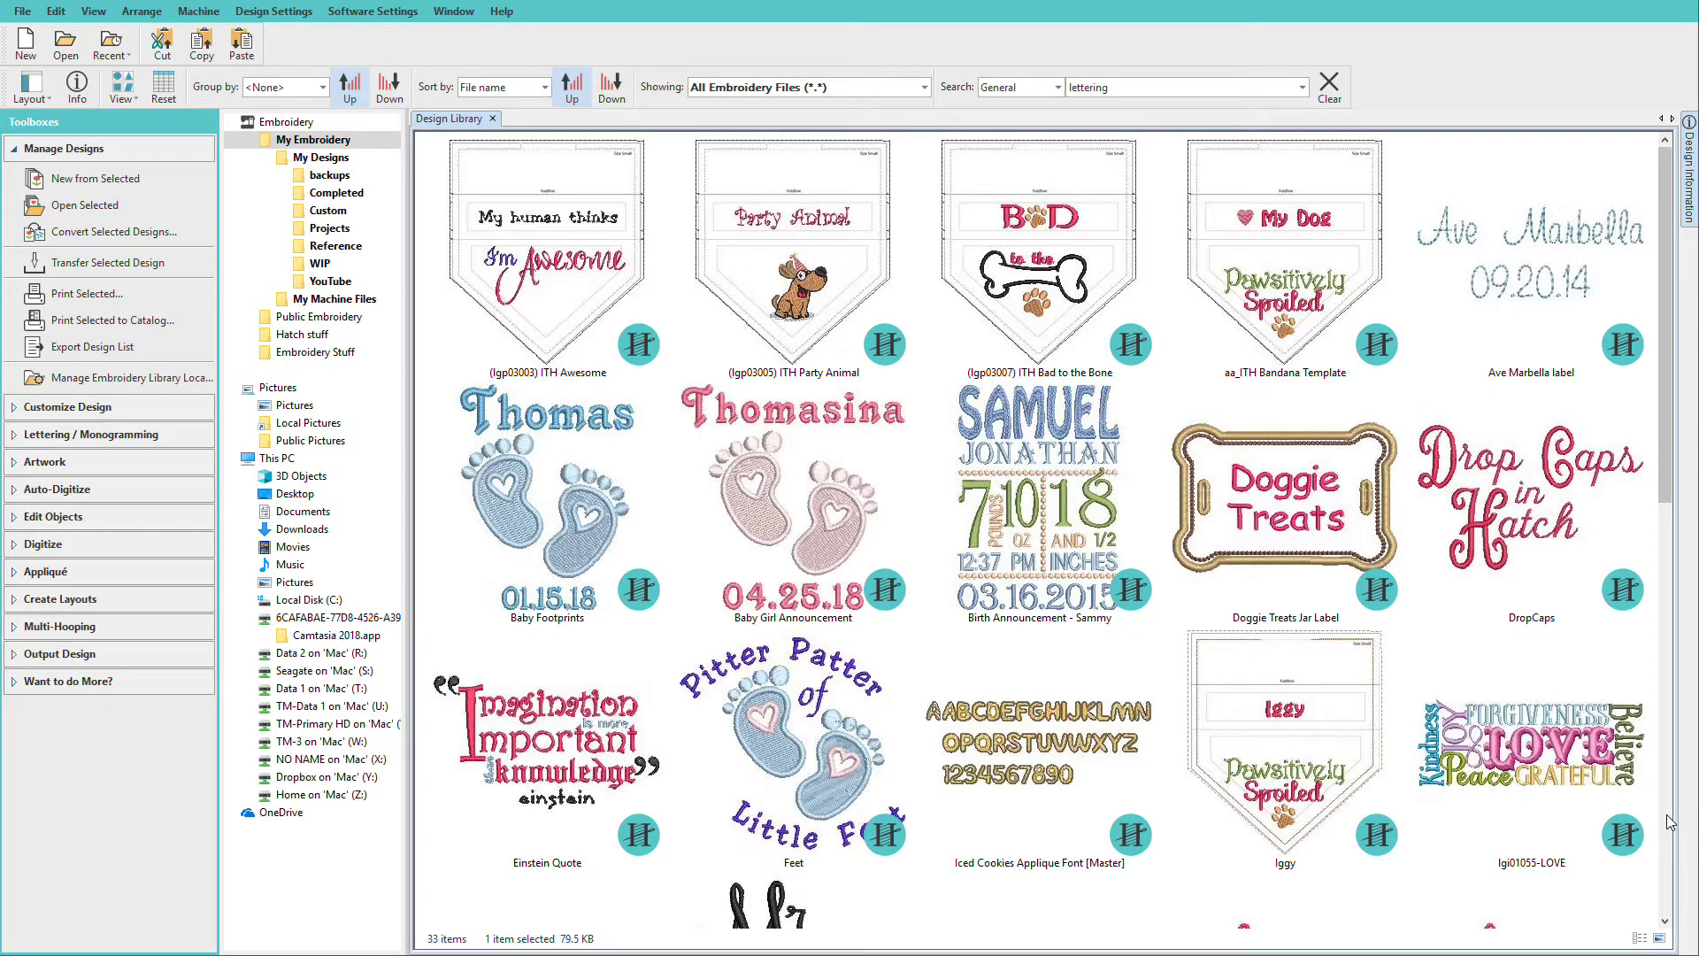
Browse the lettering results, trying out the Sticky Buns and Change the Needle designs
{"action": "left_click", "coordinate": [1668, 821]}
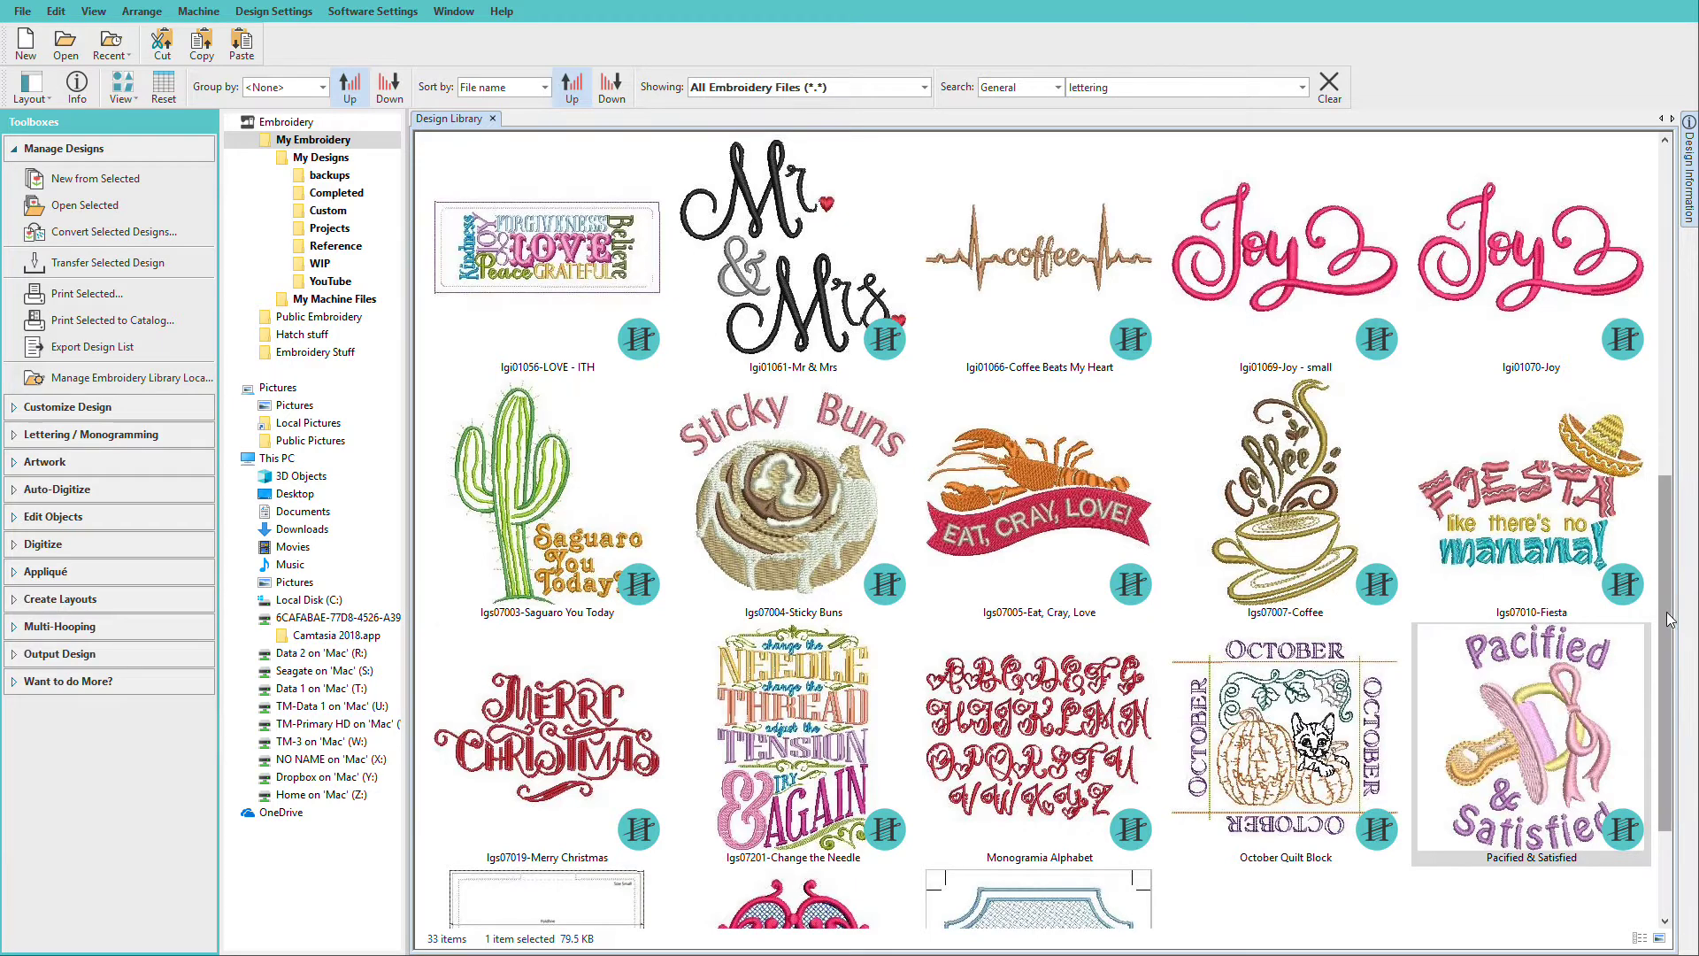
{"action": "scroll", "coordinate": [1662, 730], "scroll_direction": "down", "scroll_amount": 3}
{"action": "key", "text": "Page_Up"}
{"action": "key", "text": "Page_Up"}
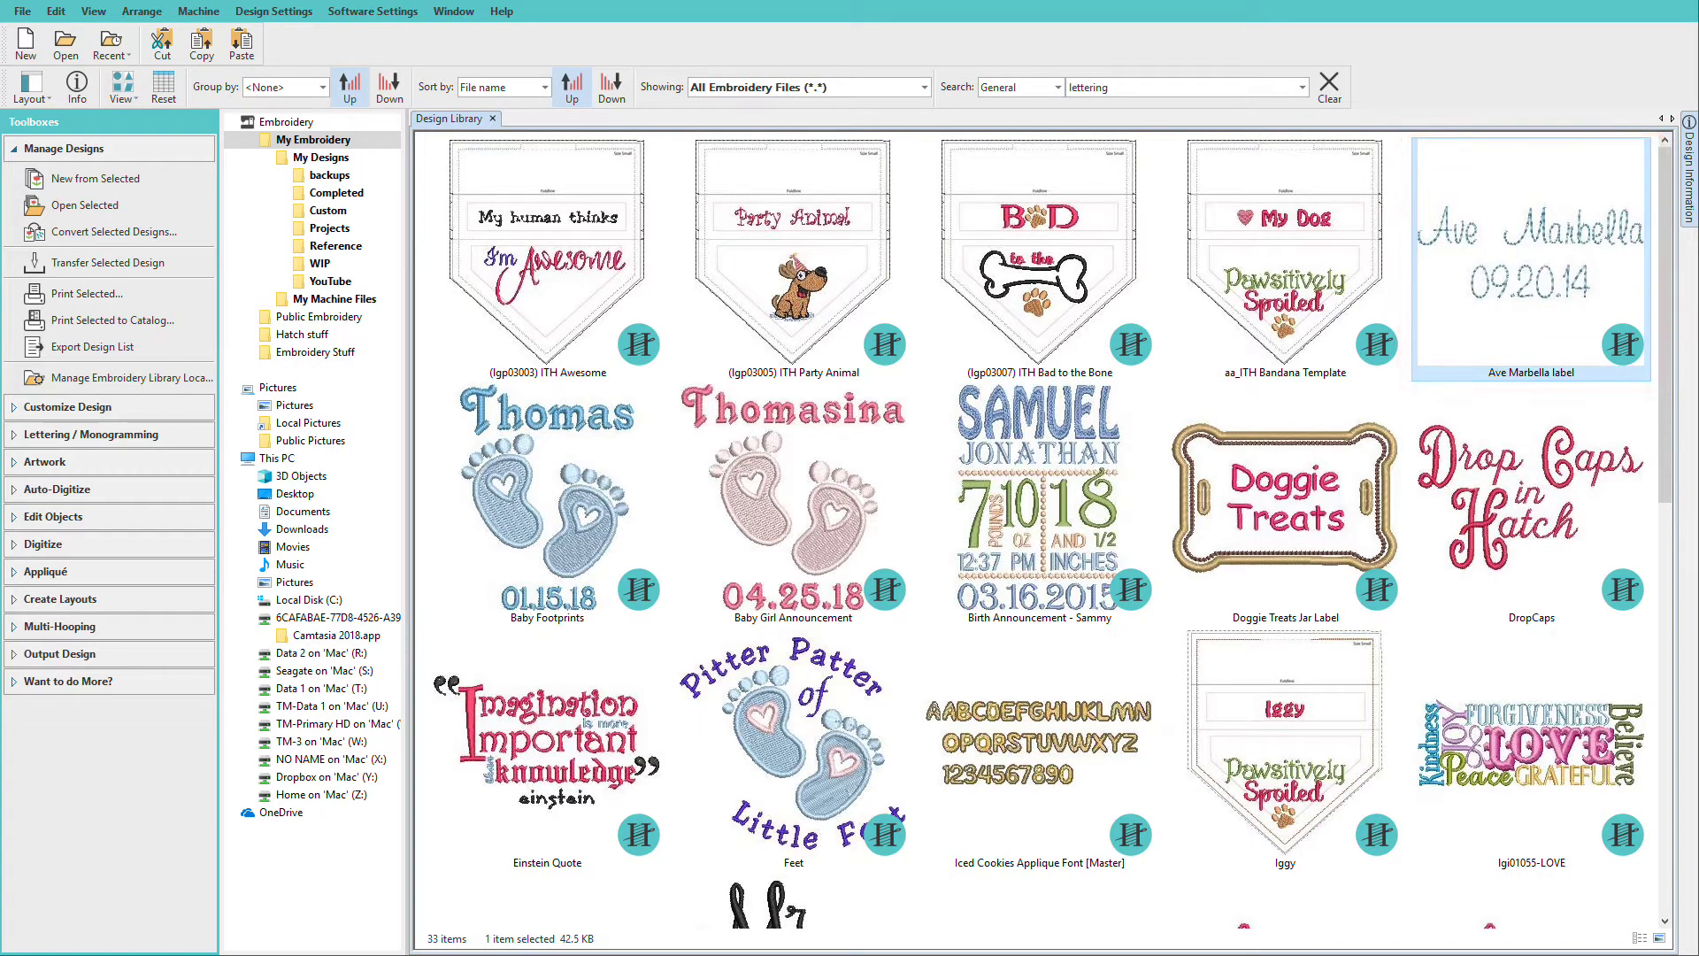
{"action": "scroll", "coordinate": [794, 569], "scroll_direction": "down", "scroll_amount": 6}
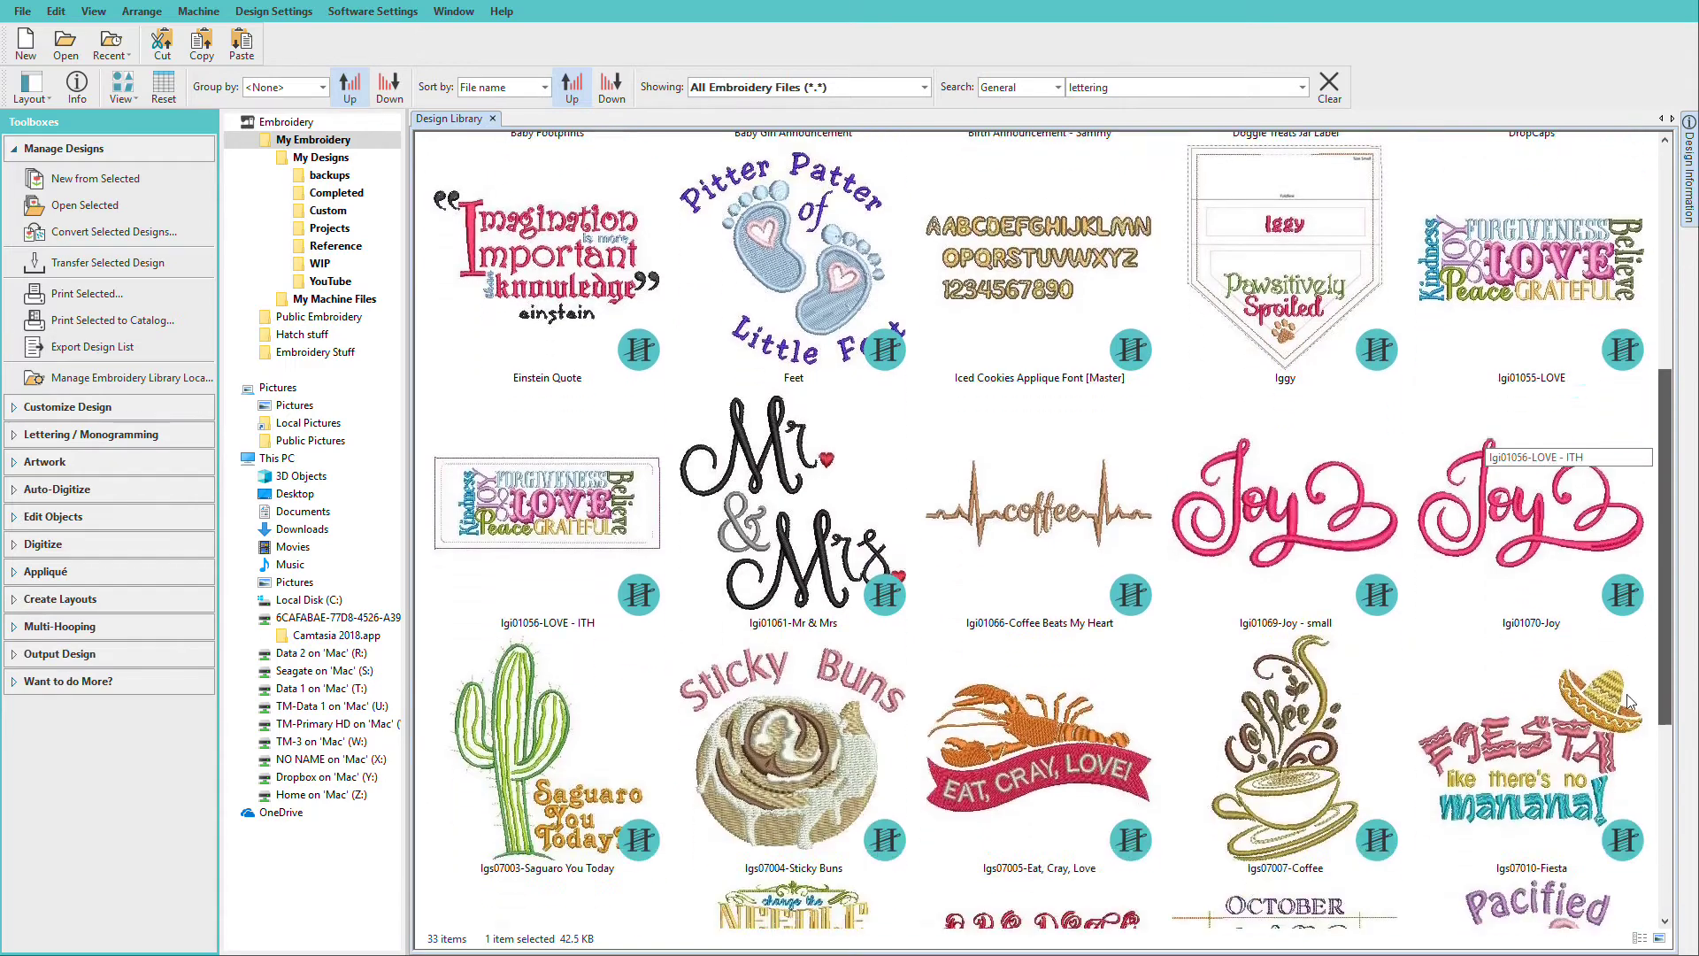
{"action": "left_click", "coordinate": [794, 568]}
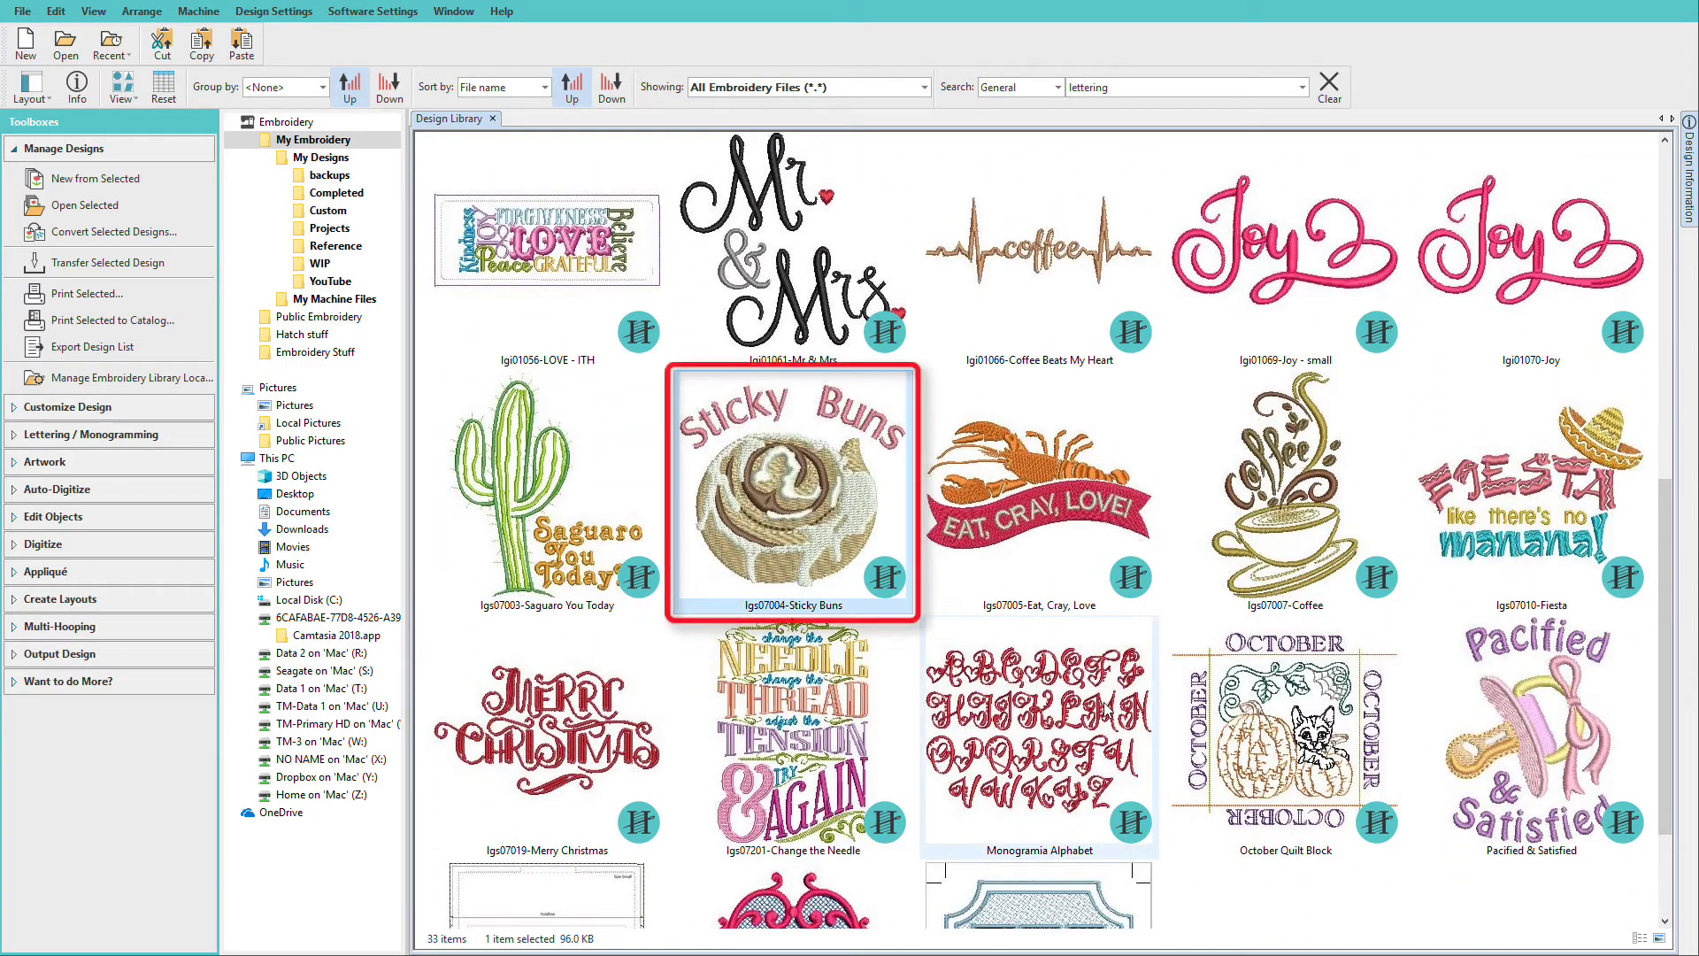
{"action": "mouse_move", "coordinate": [1108, 708]}
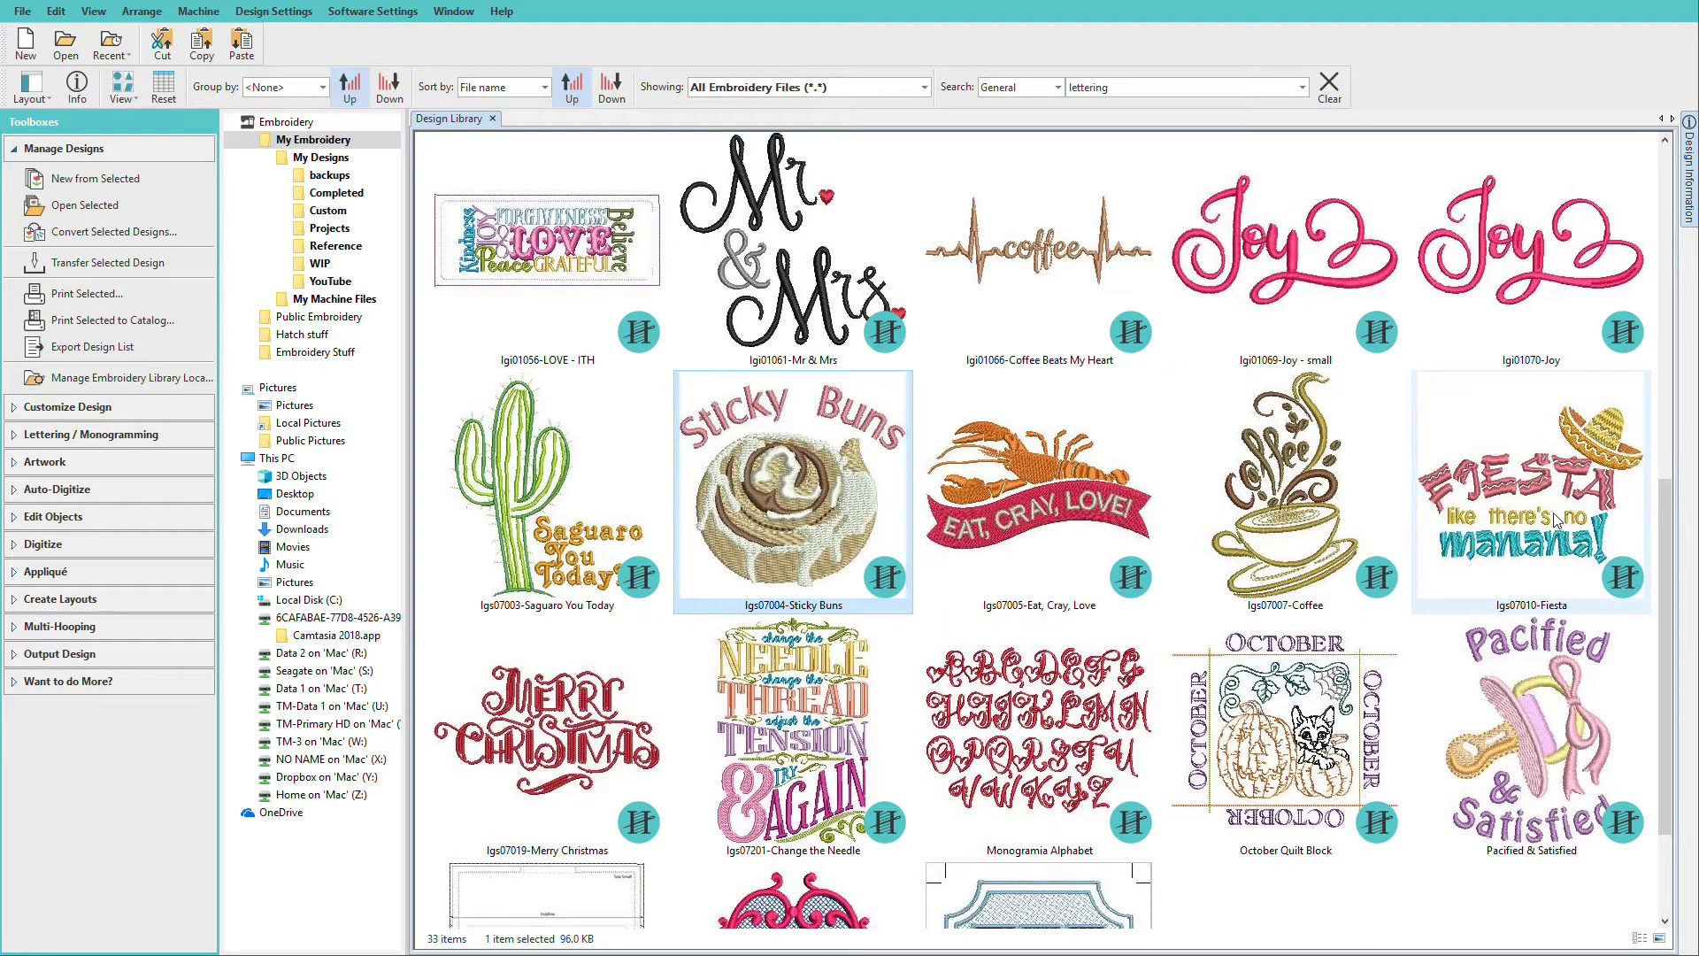
{"action": "mouse_move", "coordinate": [1559, 522]}
{"action": "left_click", "coordinate": [801, 693]}
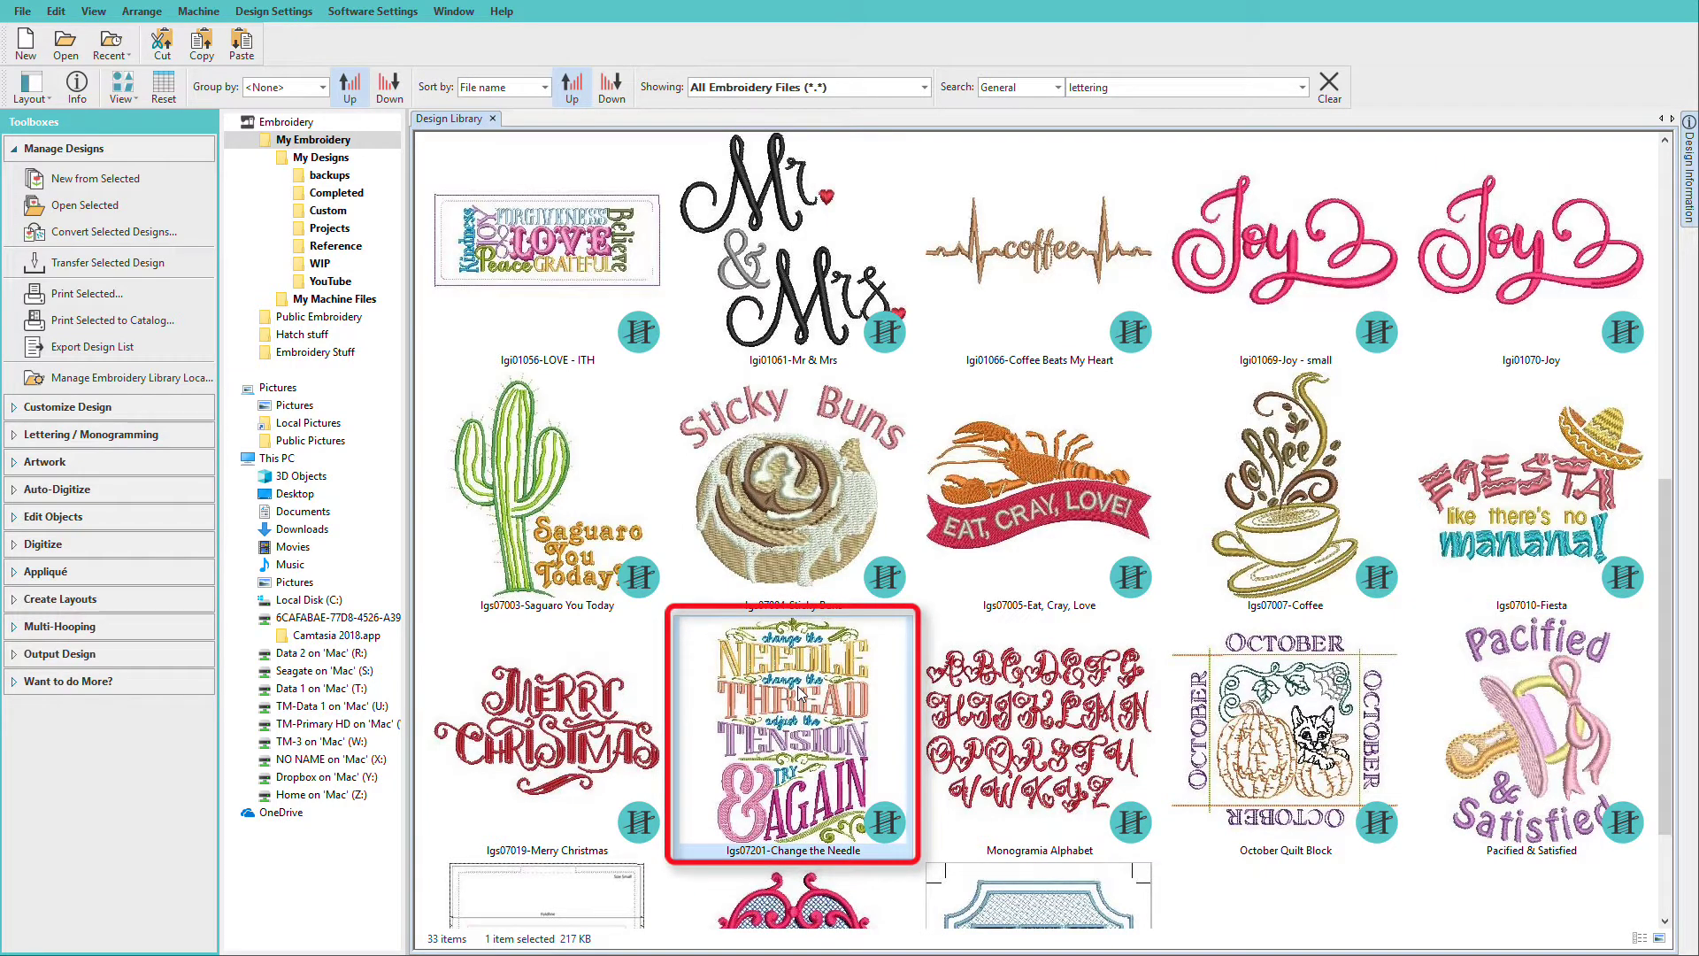
{"action": "scroll", "coordinate": [801, 693], "scroll_direction": "down", "scroll_amount": 2}
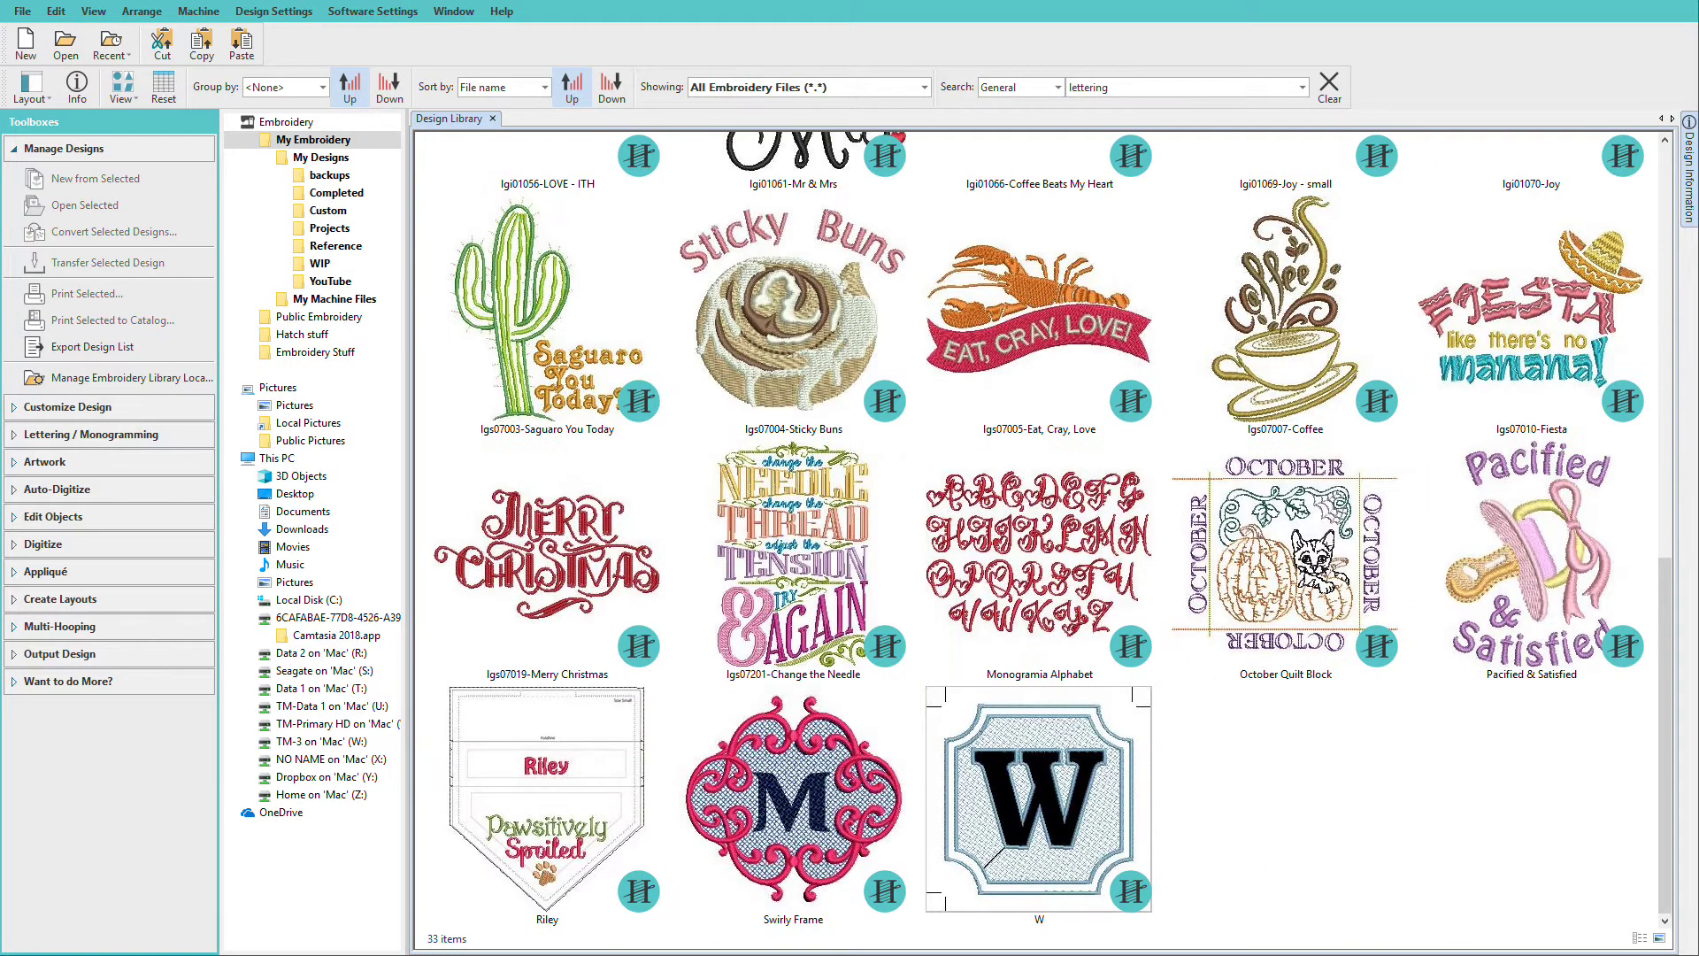
Multi-select Riley, Pacified & Satisfied, Change the Needle, Einstein Quote and Birth Announcement - Sammy
{"action": "left_click", "coordinate": [662, 713]}
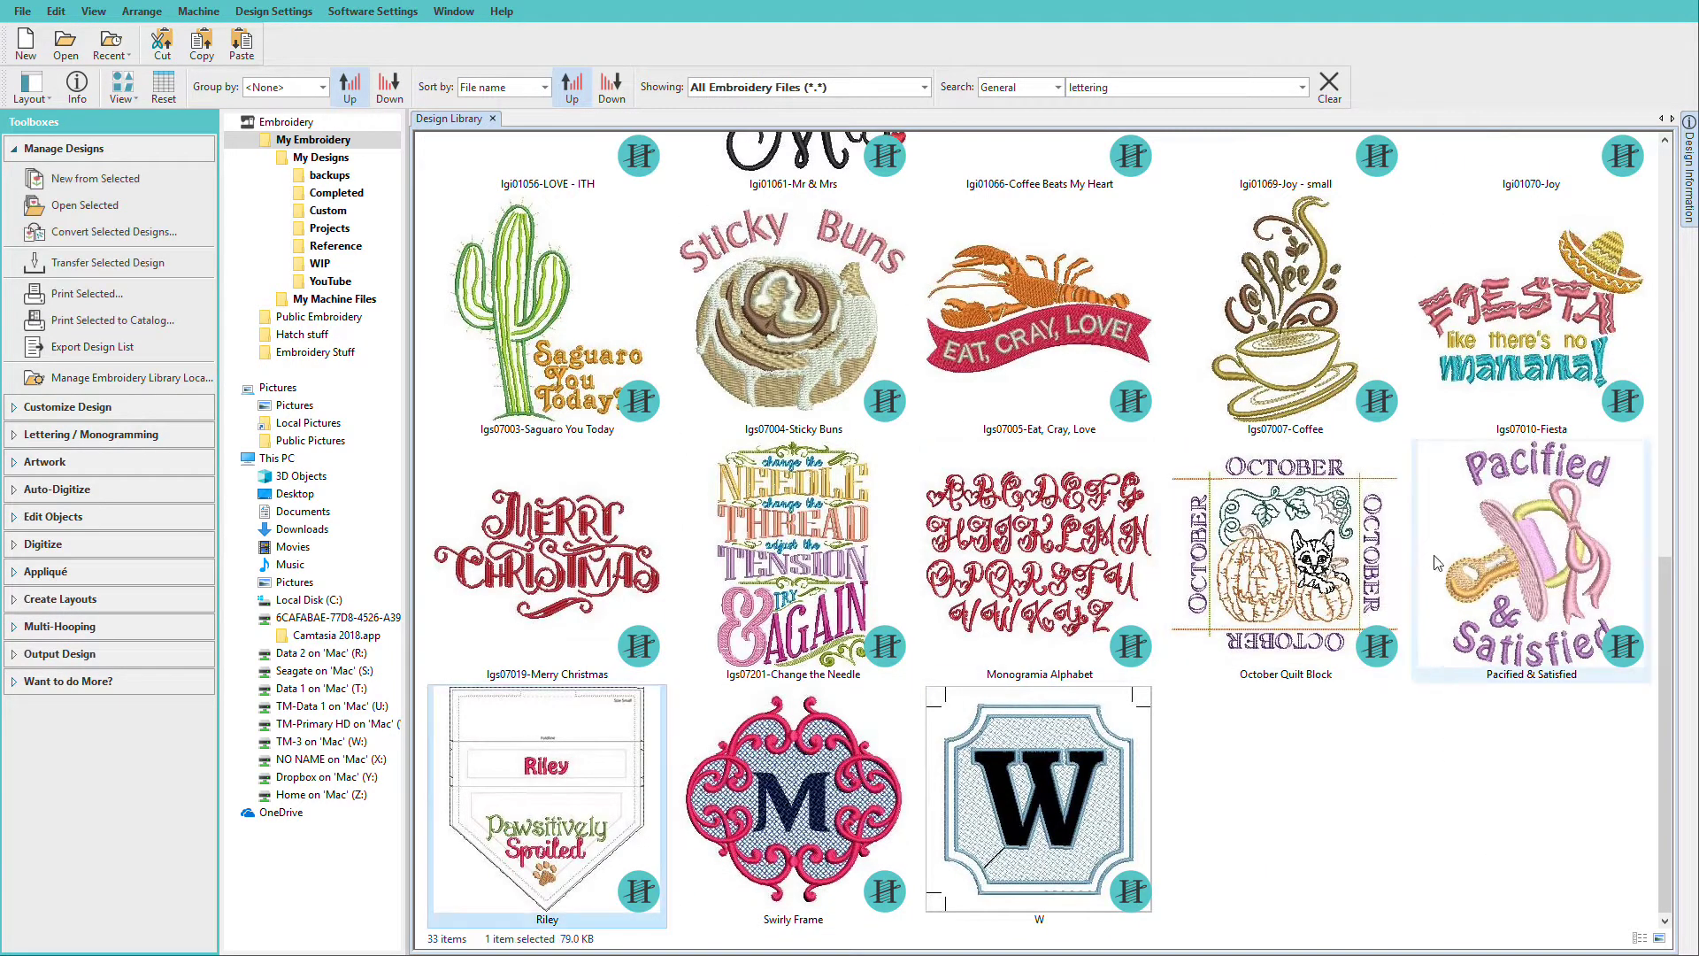
{"action": "left_click", "coordinate": [1568, 551], "text": "ctrl"}
{"action": "left_click", "coordinate": [797, 567], "text": "ctrl"}
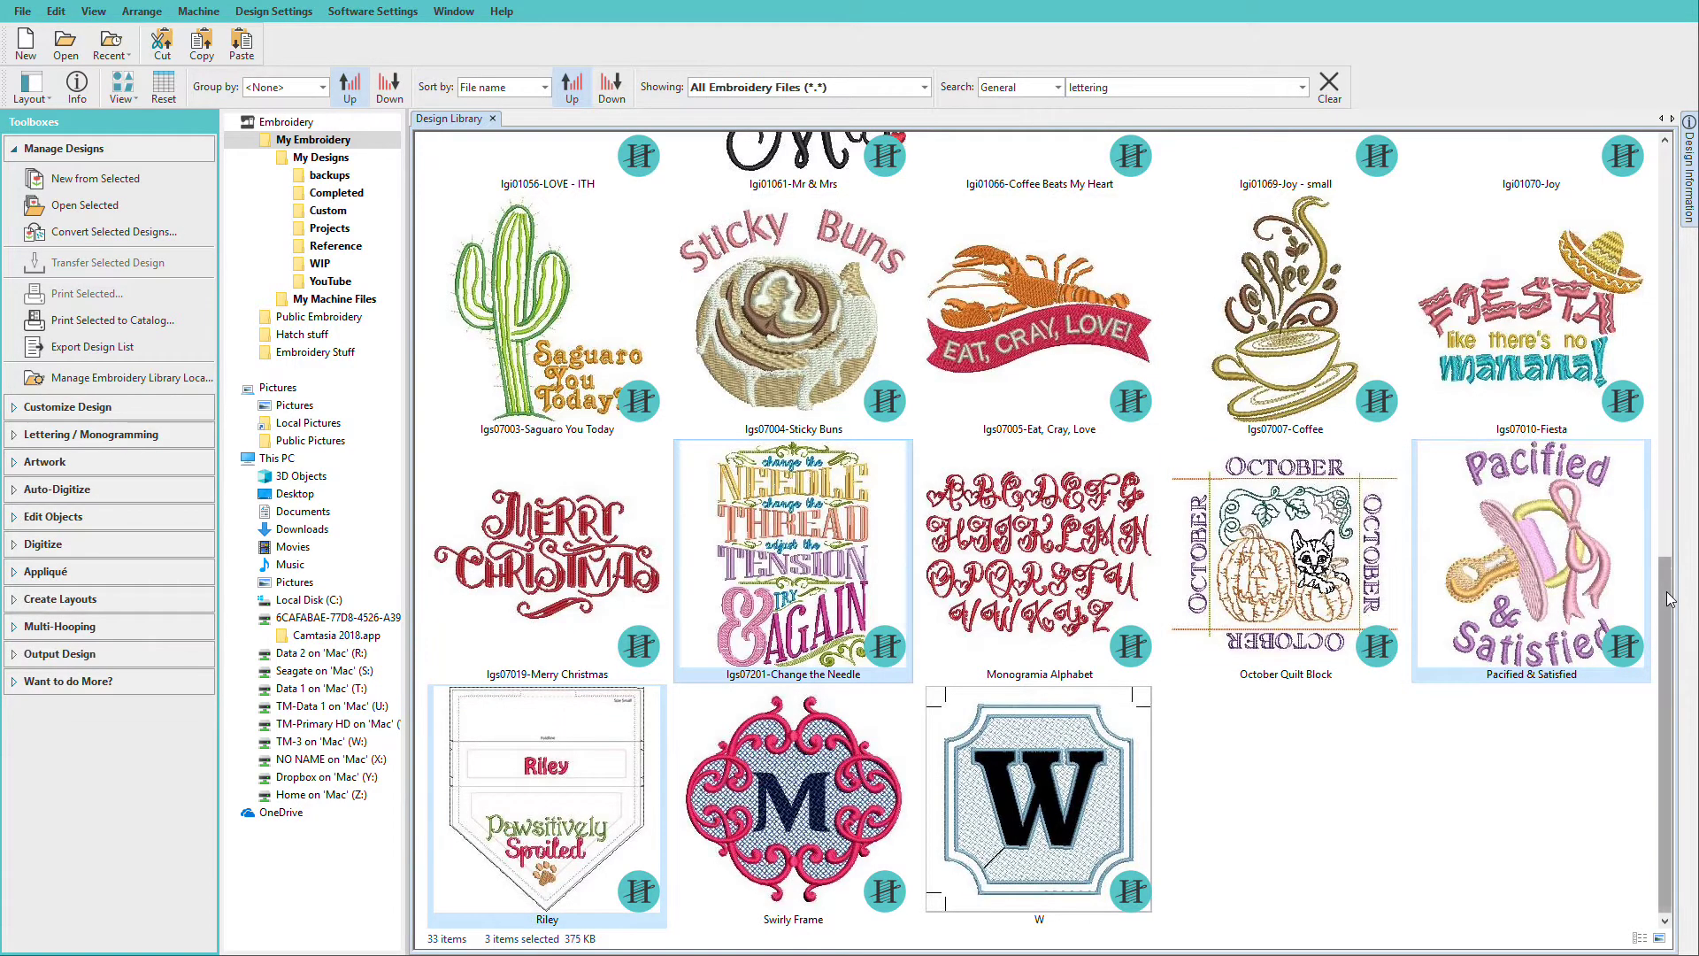
{"action": "scroll", "coordinate": [874, 332], "scroll_direction": "up", "scroll_amount": 8}
{"action": "left_click", "coordinate": [591, 468], "text": "ctrl"}
{"action": "left_click", "coordinate": [1027, 248], "text": "ctrl"}
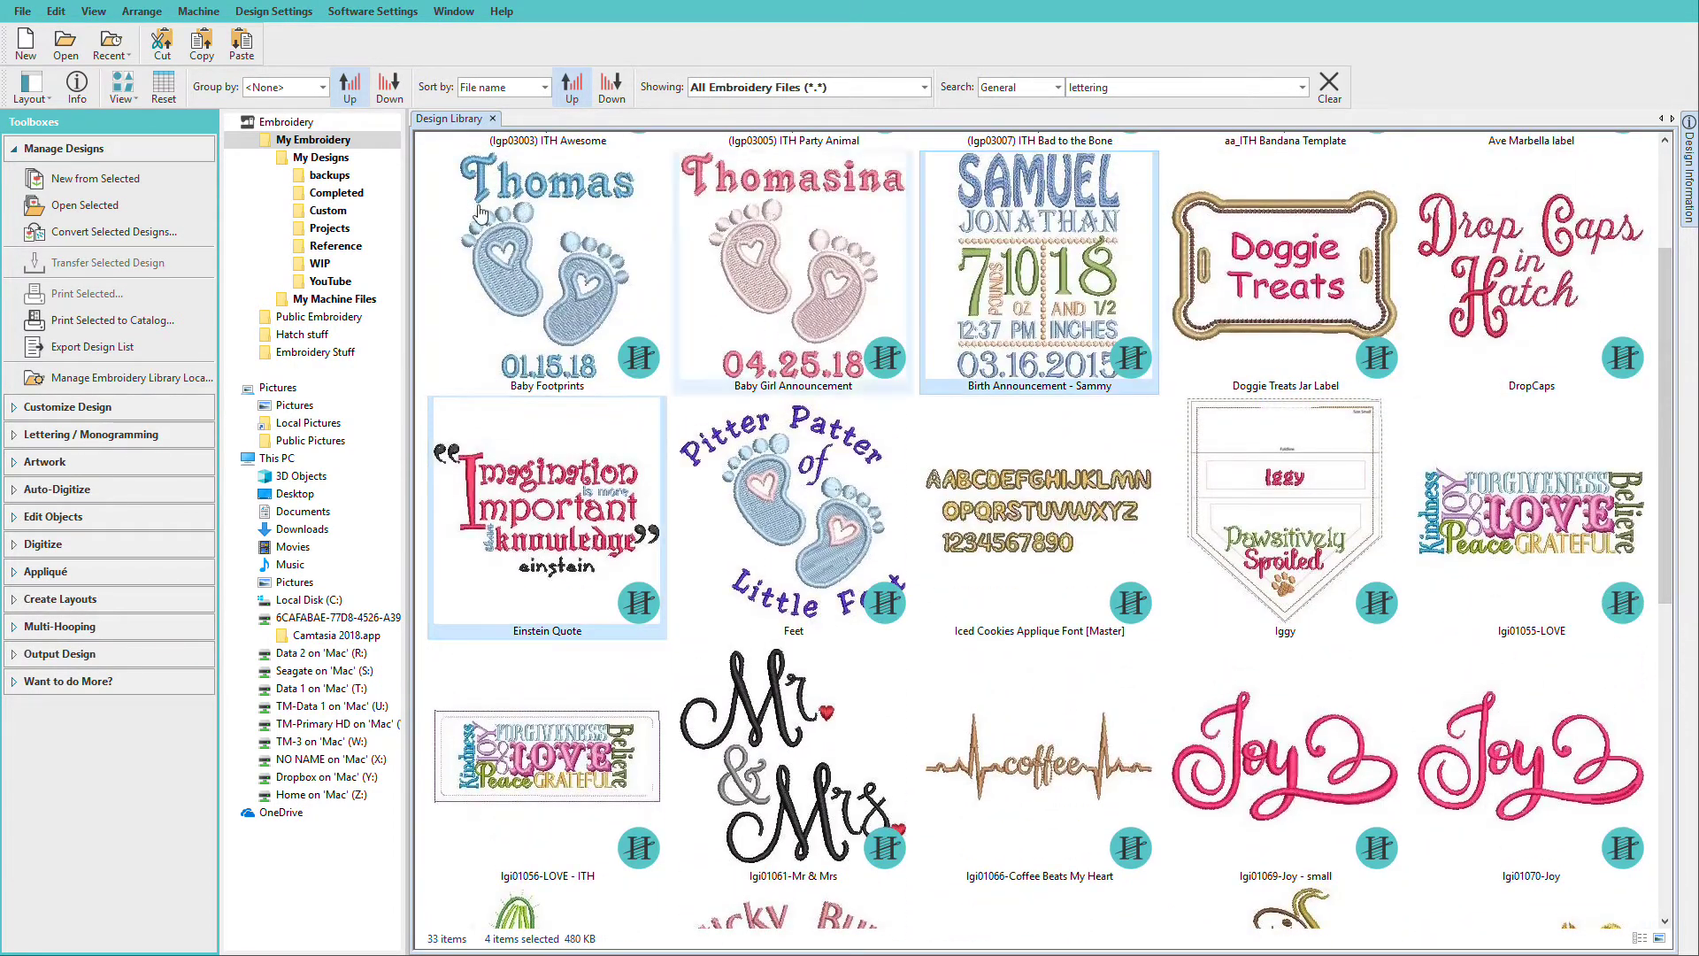
Open the five selected designs and inspect the THREAD lettering in Change the Needle
{"action": "left_click", "coordinate": [74, 205]}
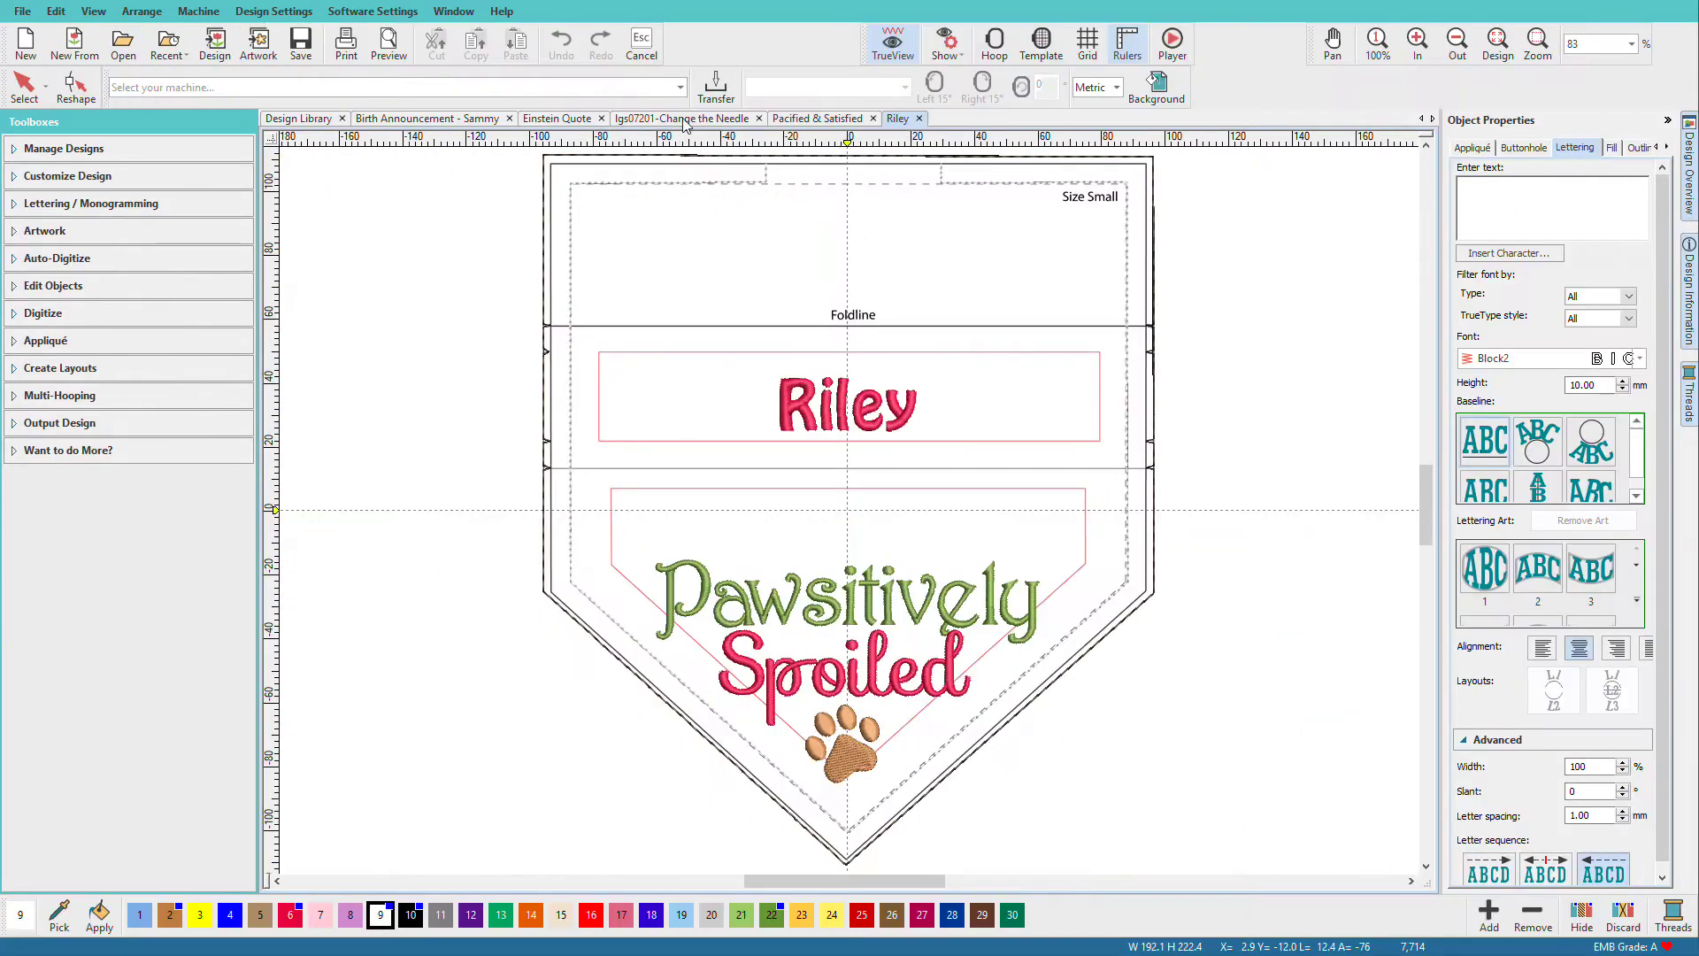
{"action": "left_click", "coordinate": [684, 125]}
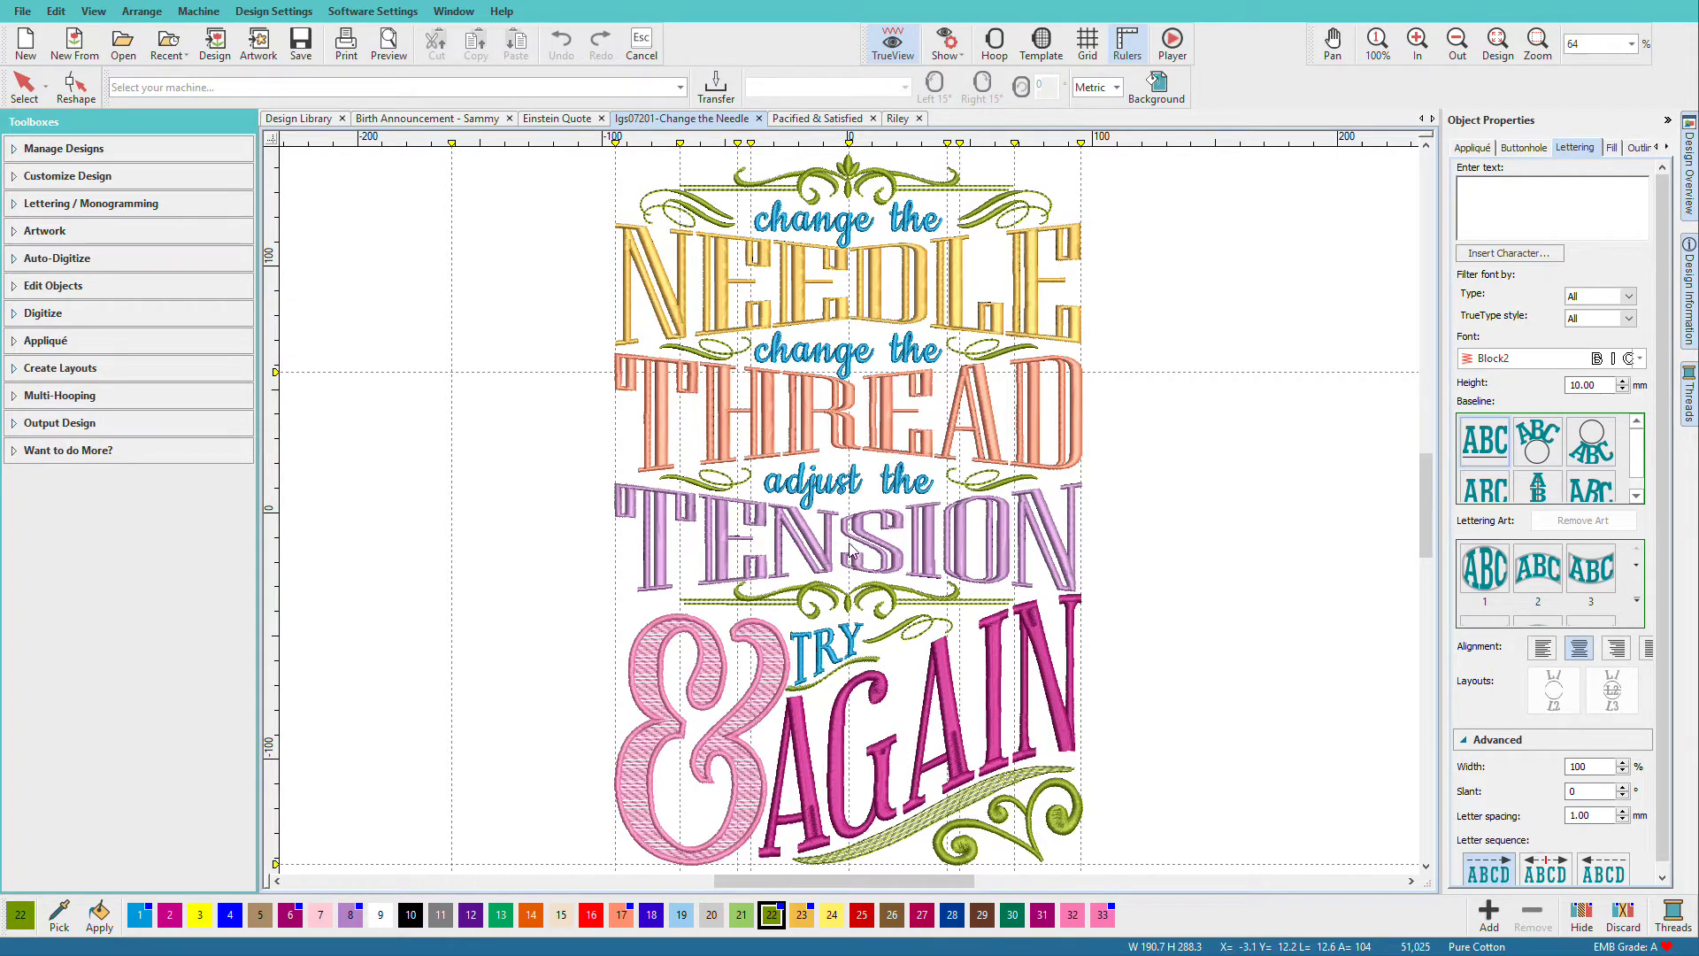
{"action": "left_click", "coordinate": [918, 459]}
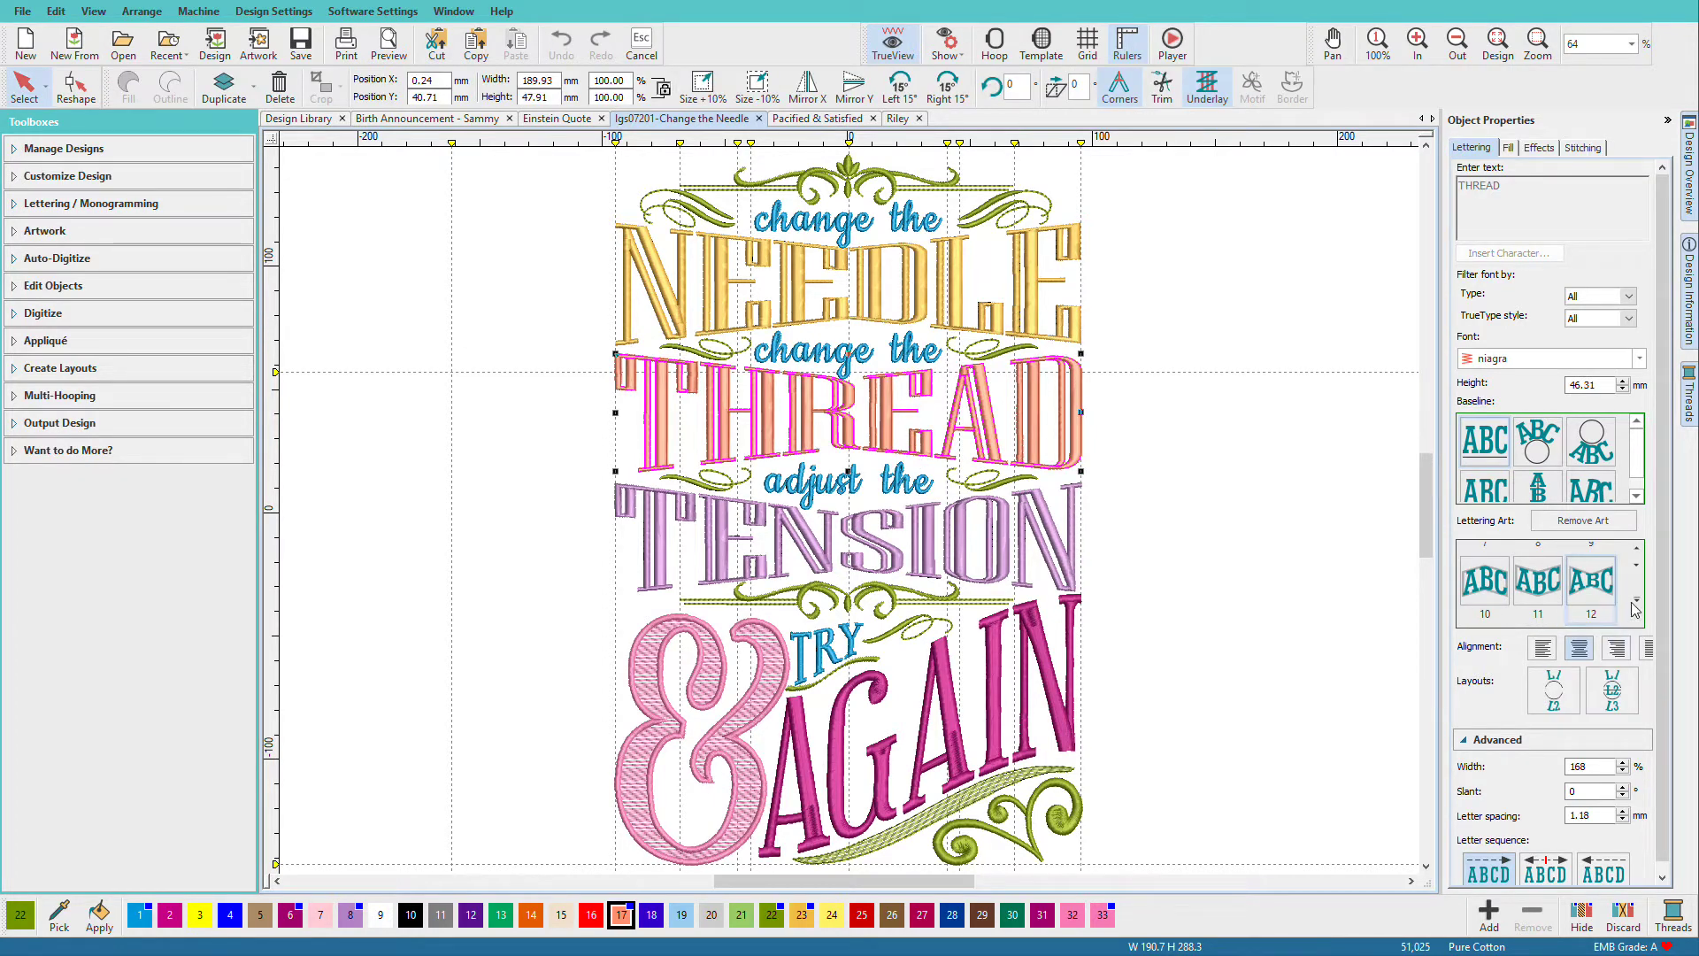
{"action": "left_click", "coordinate": [1279, 219]}
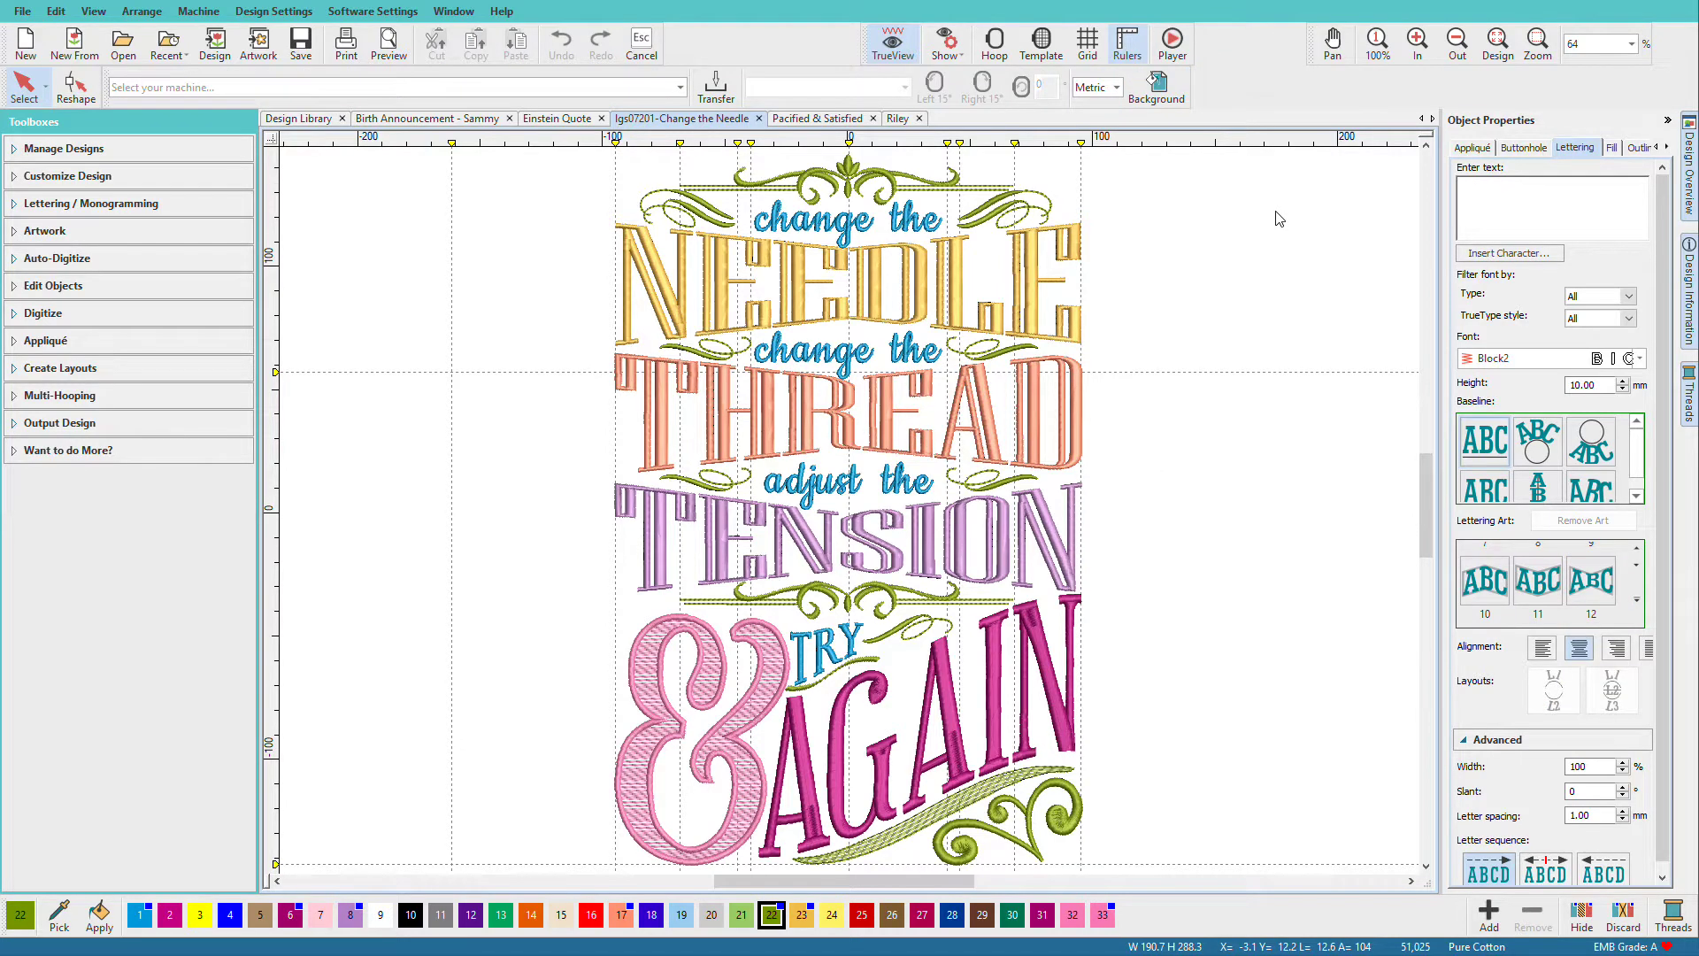
In the stitch-sequence list, inspect the NEEDLE, THREAD and TENSION lettering and the ampersand
{"action": "key", "text": "shift+l"}
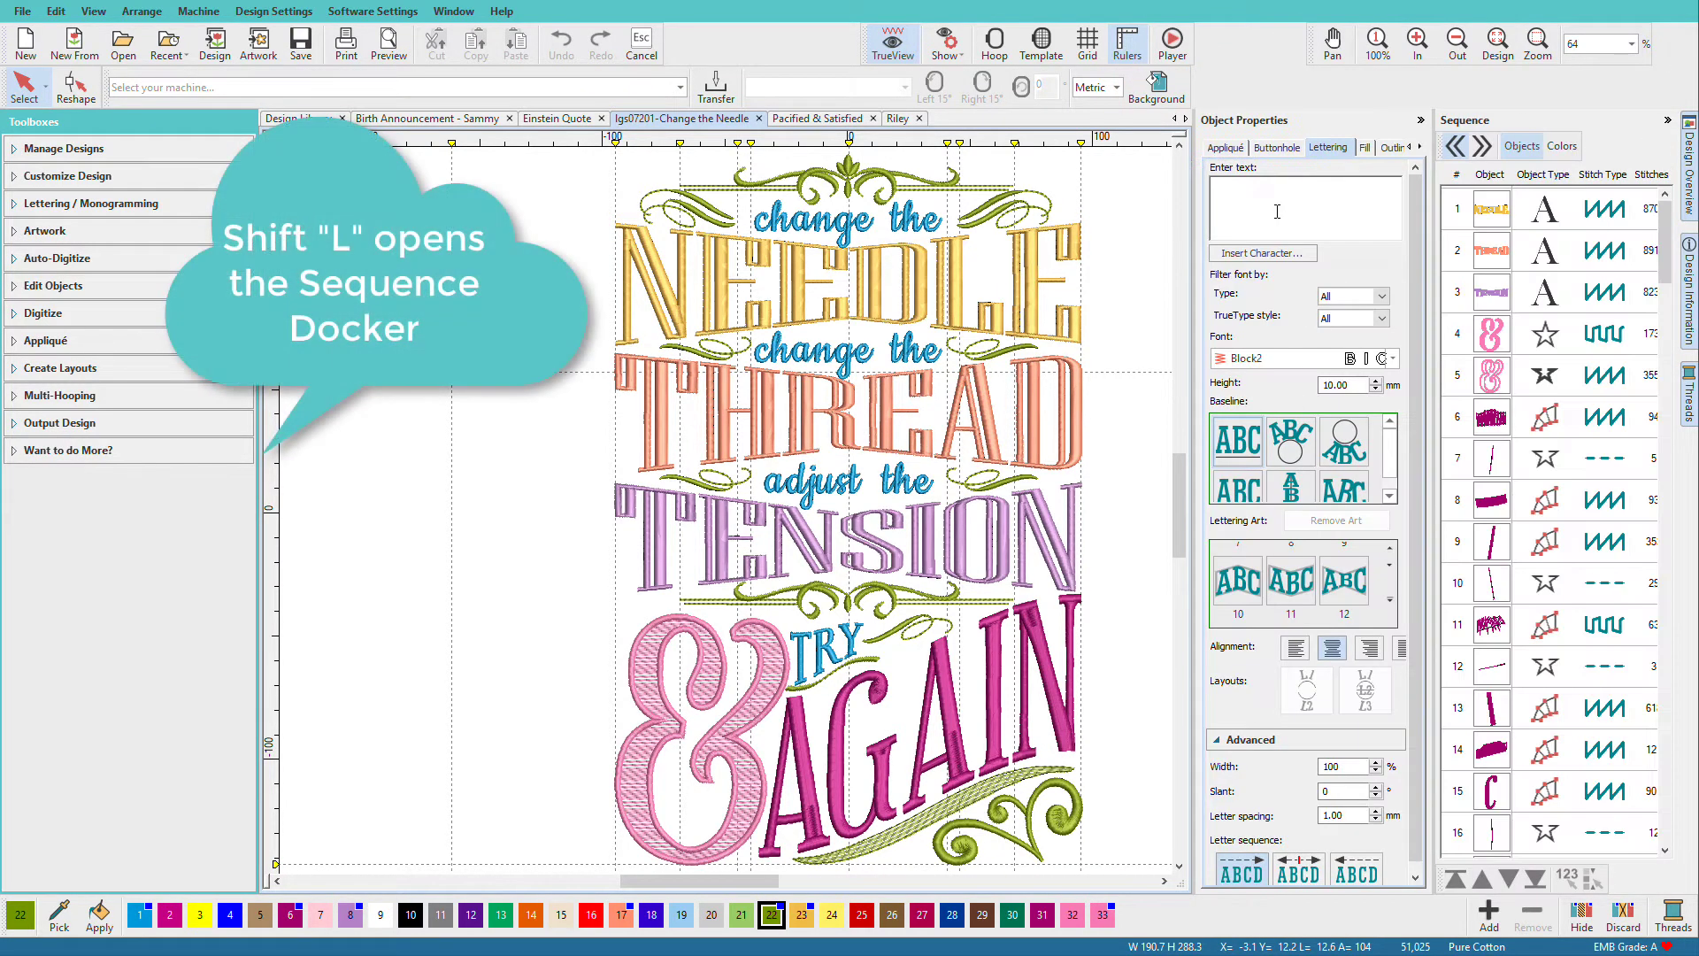
{"action": "left_click", "coordinate": [1507, 221]}
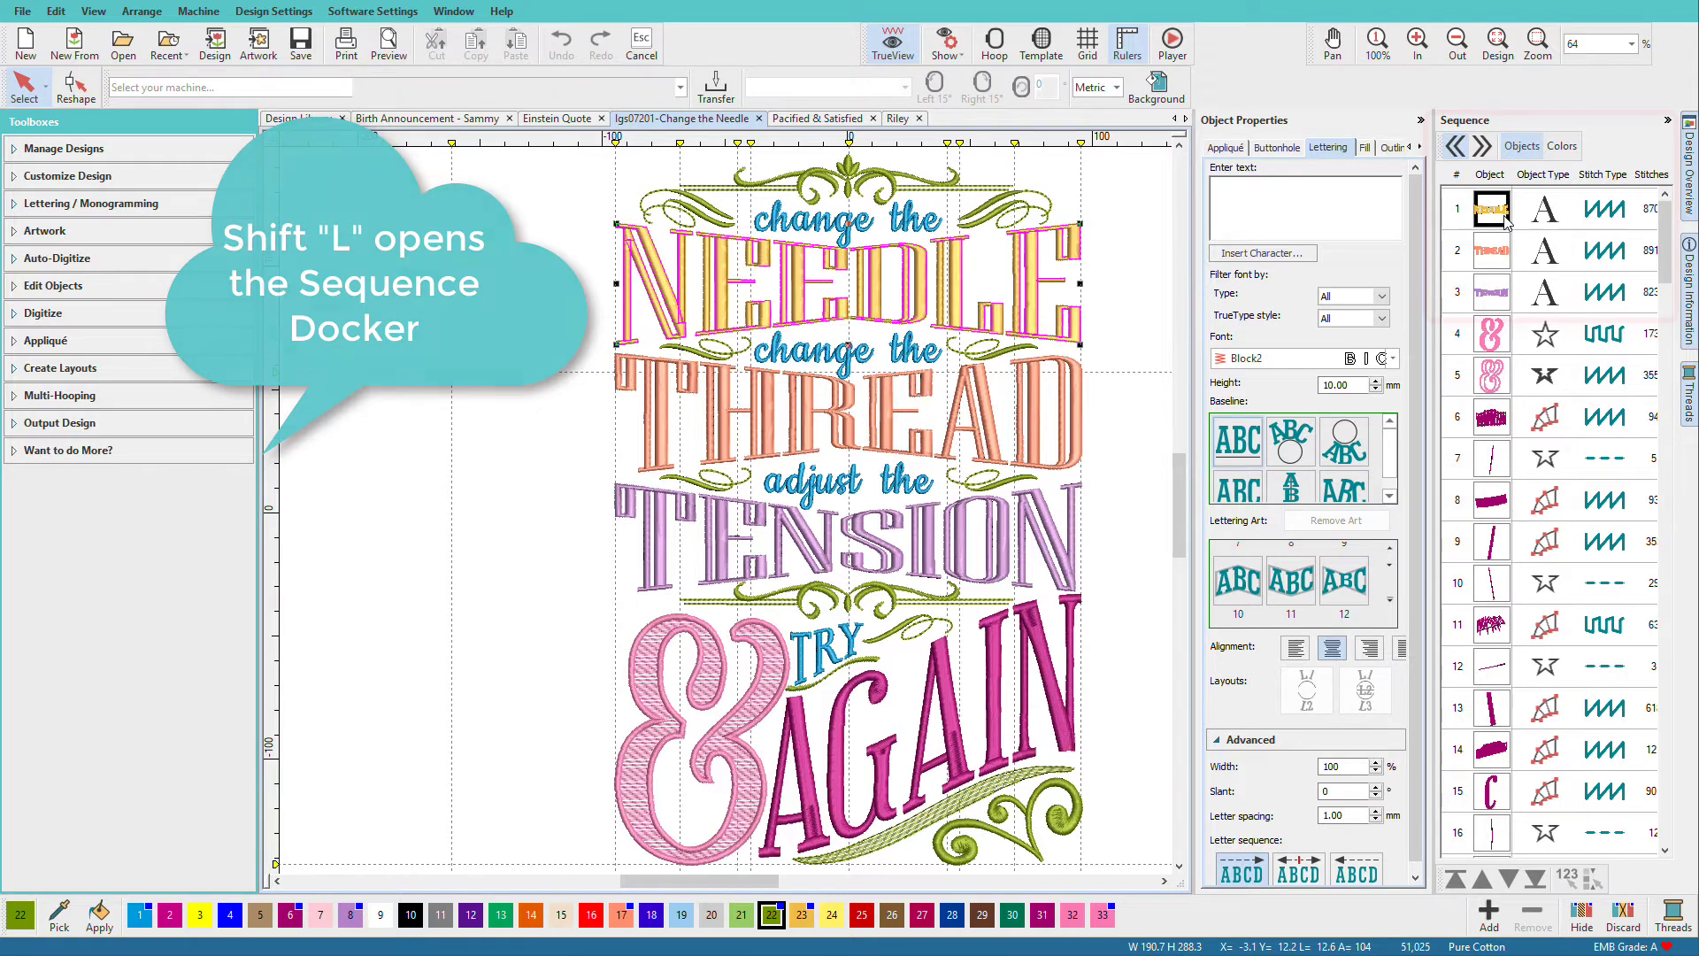
{"action": "left_click", "coordinate": [1501, 261]}
{"action": "left_click", "coordinate": [1498, 302]}
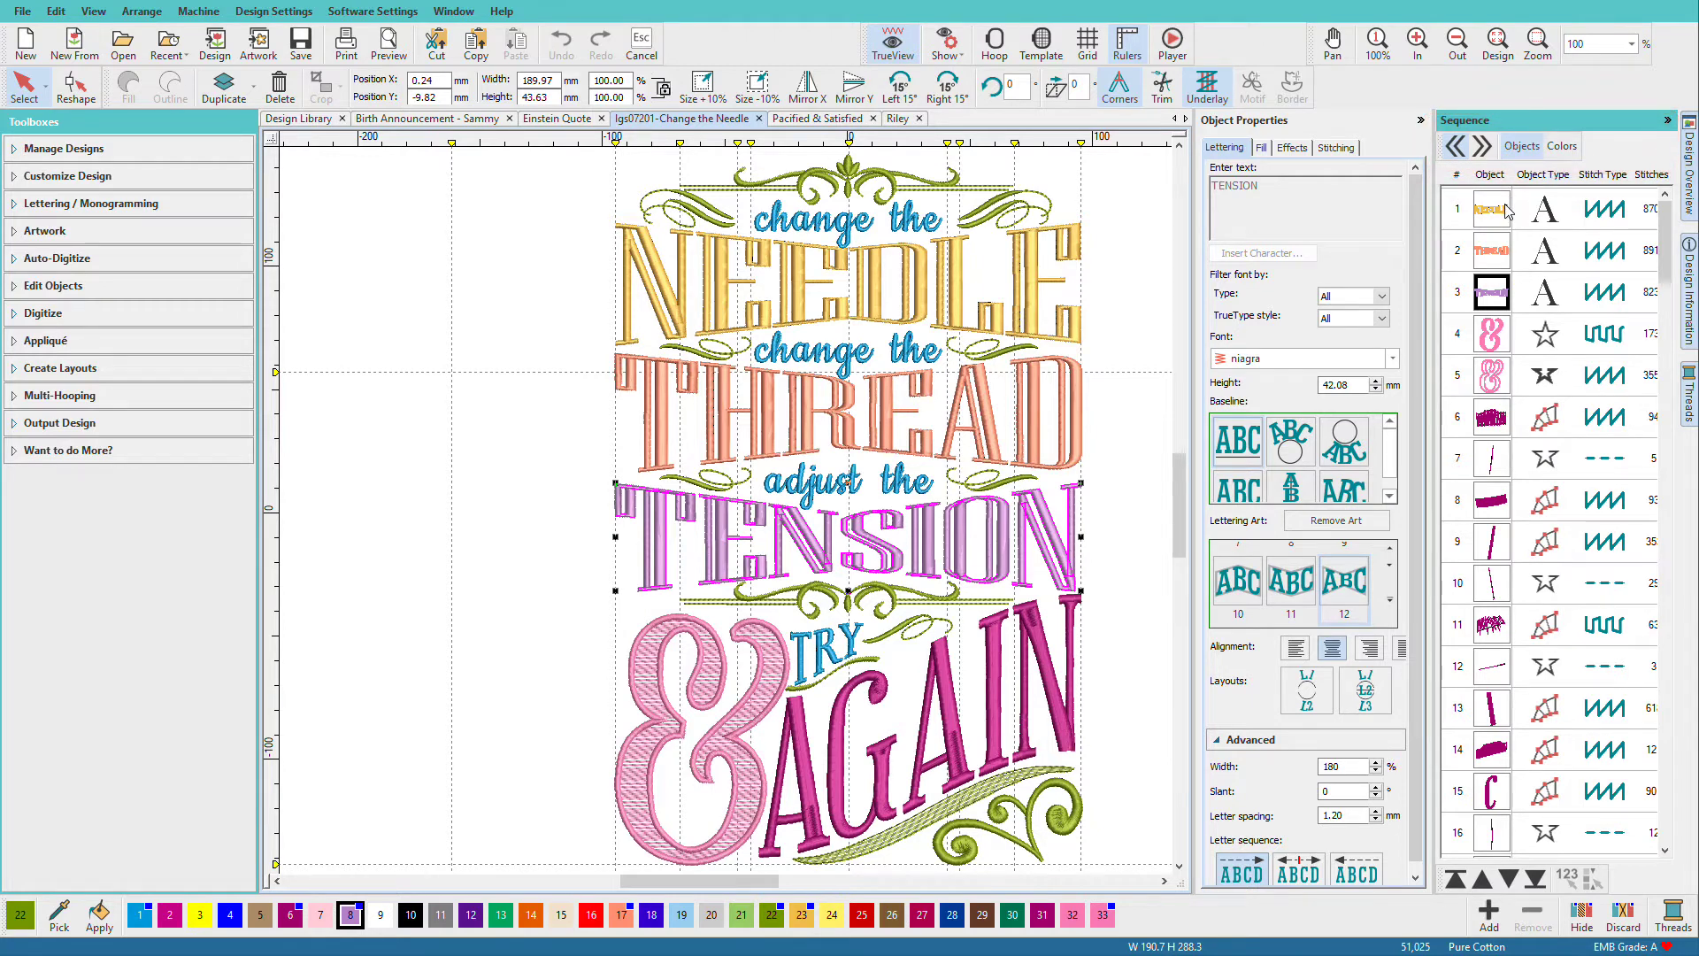
{"action": "left_click", "coordinate": [1490, 342]}
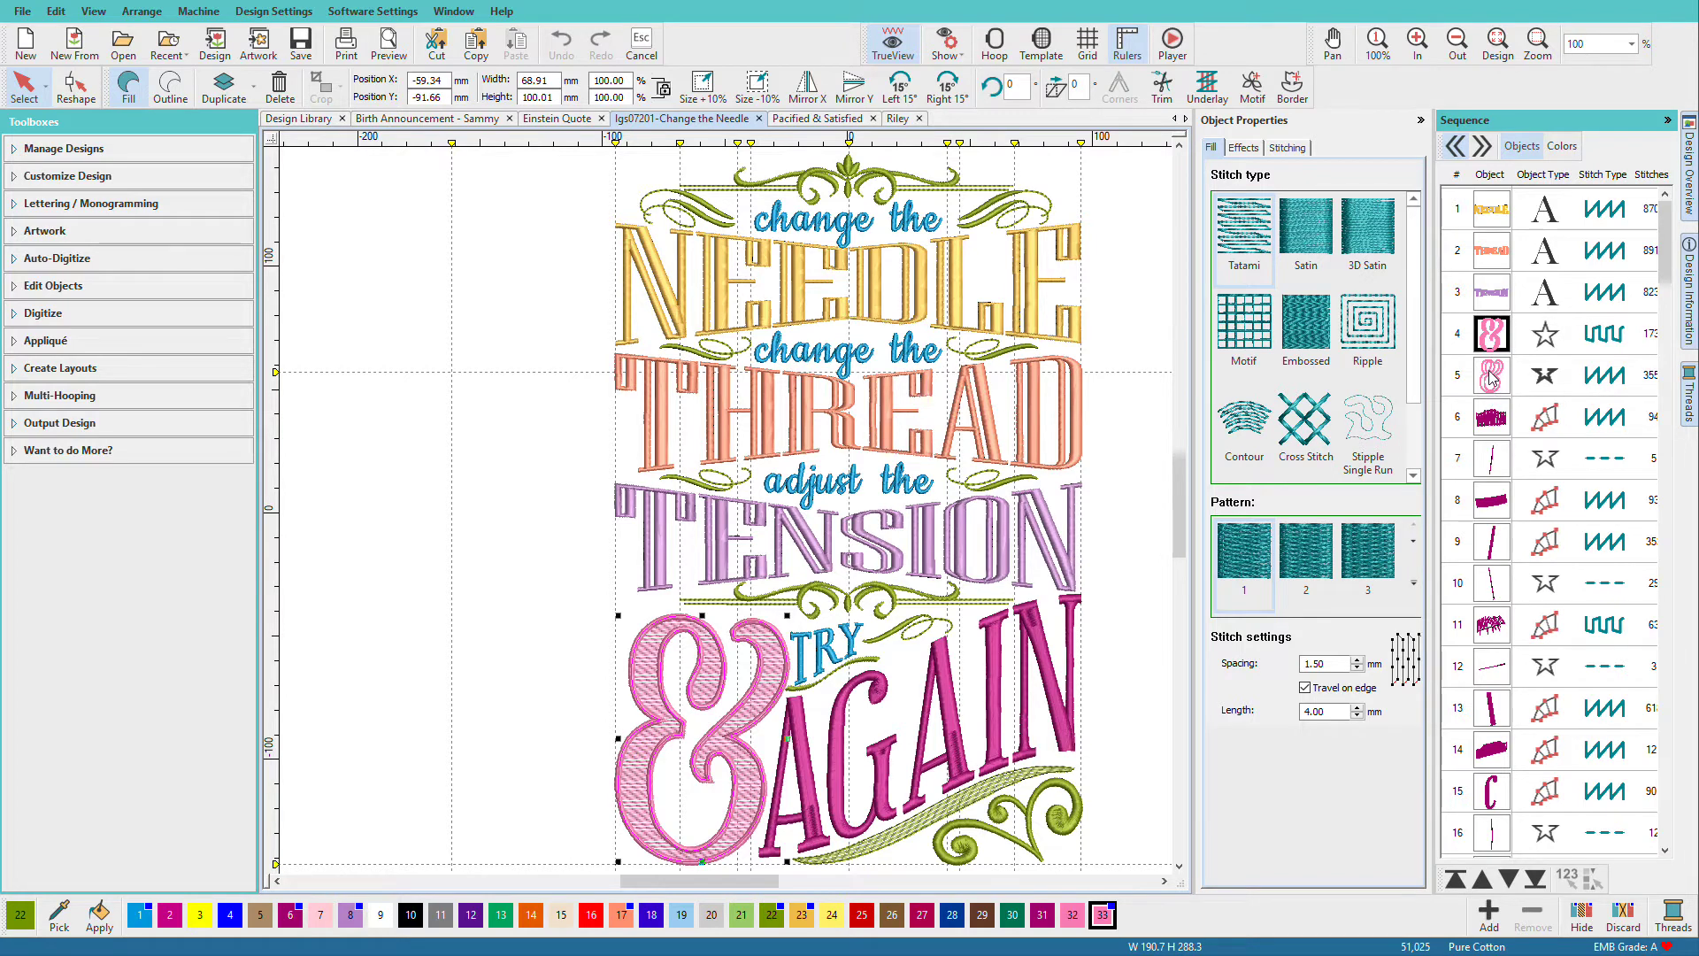
Review TENSION's lettering settings, then switch to the Pawsitively Spoiled bandana design
{"action": "left_click", "coordinate": [1493, 293]}
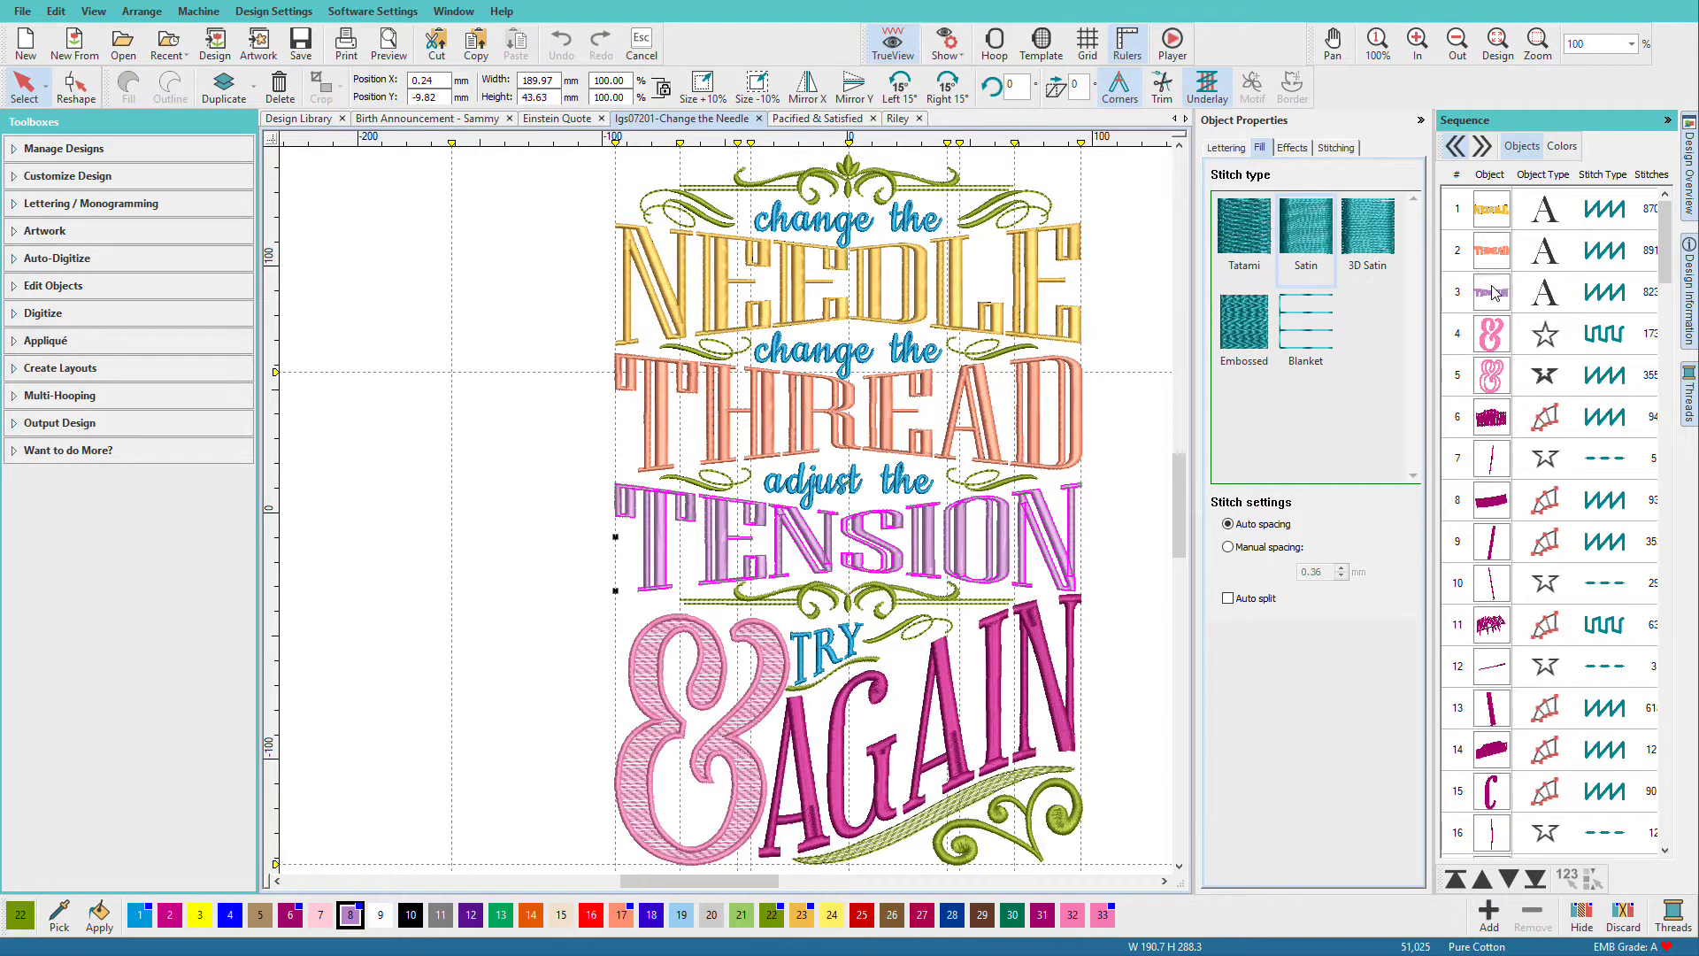
{"action": "left_click", "coordinate": [1236, 147]}
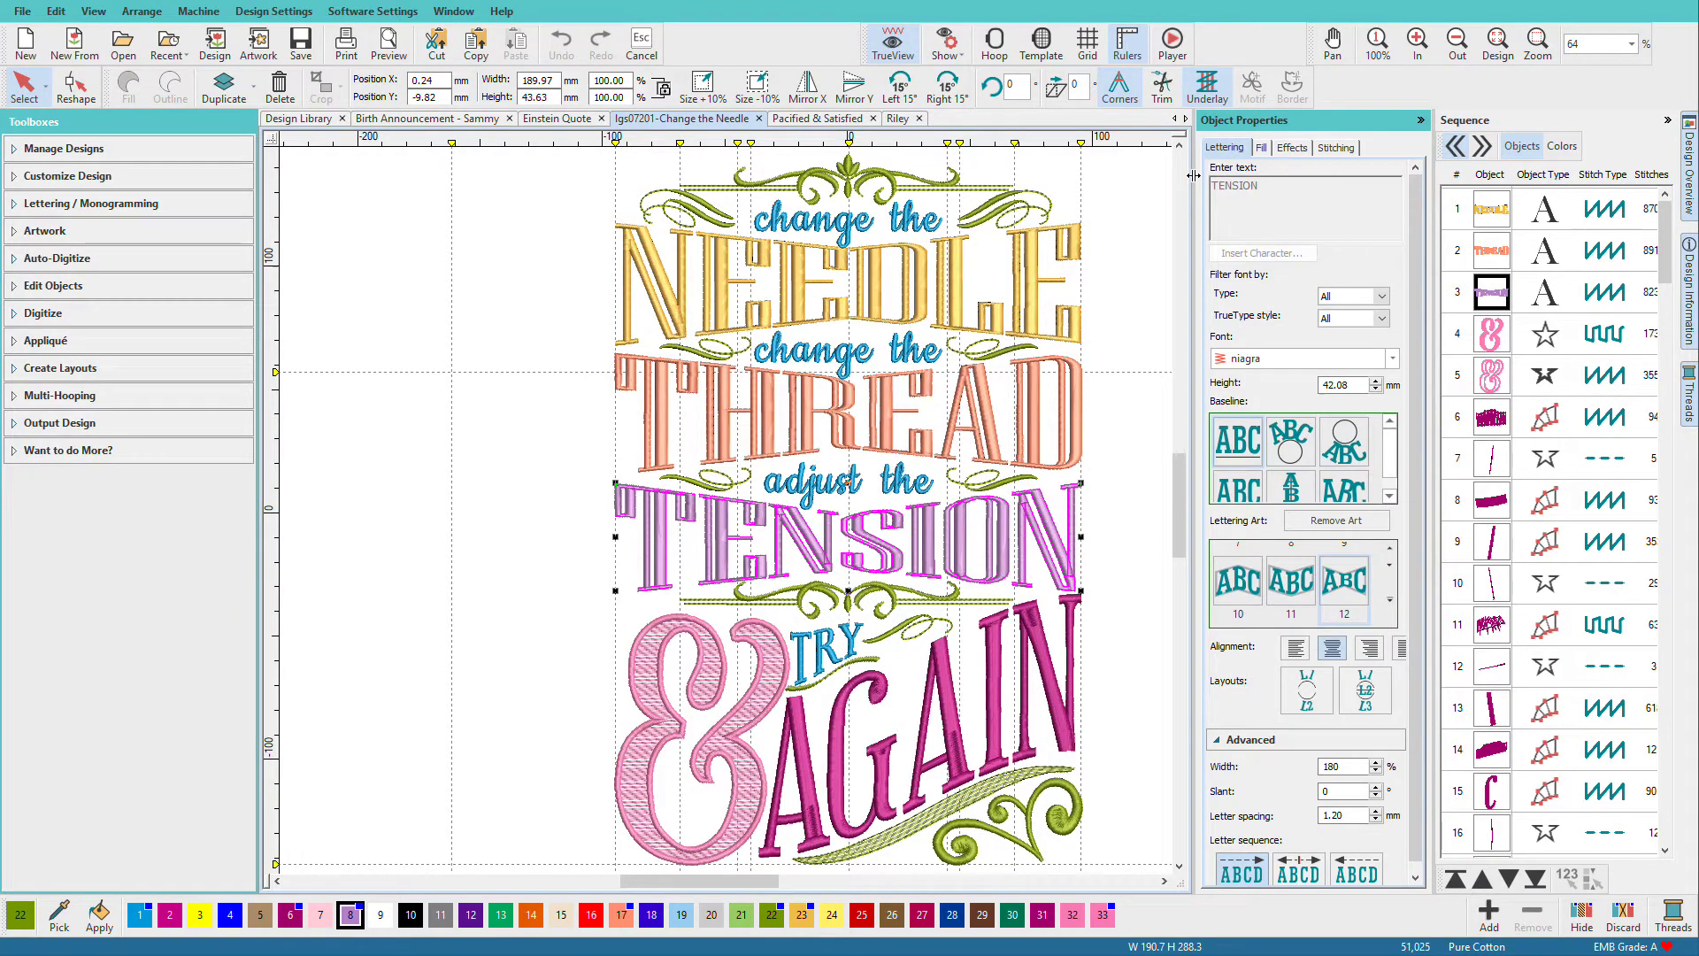
{"action": "left_click", "coordinate": [900, 119]}
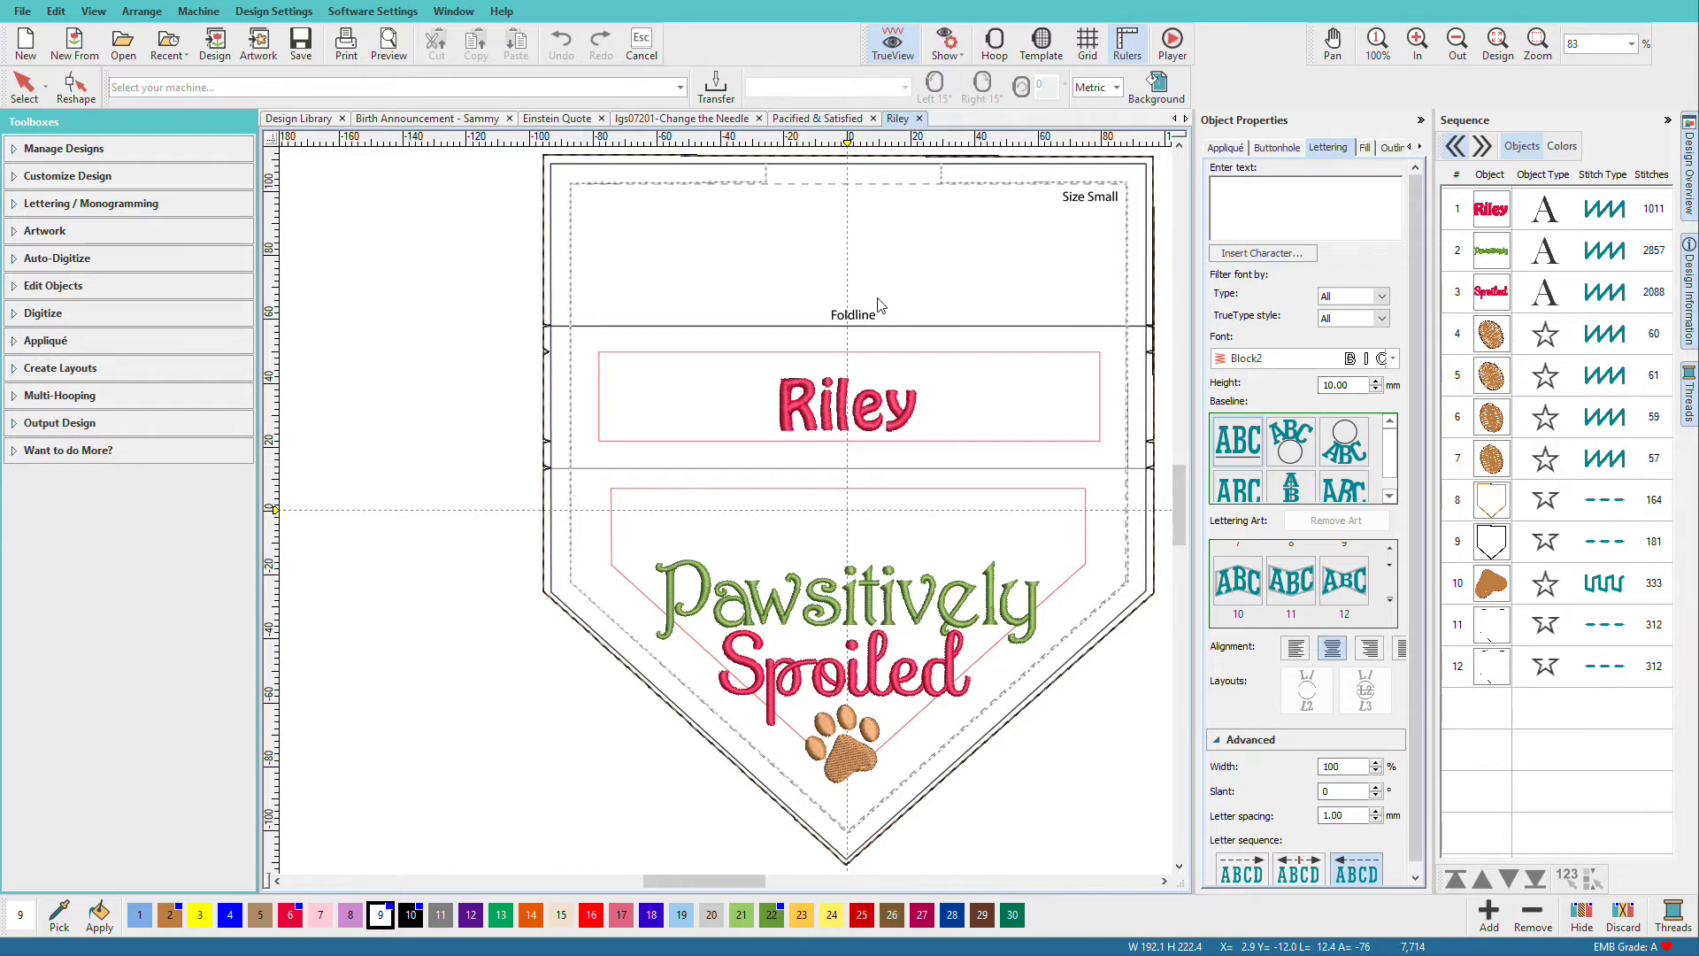
Change the bandana's name lettering from Riley to 'Woofy', then switch to Einstein Quote
{"action": "left_click", "coordinate": [889, 428]}
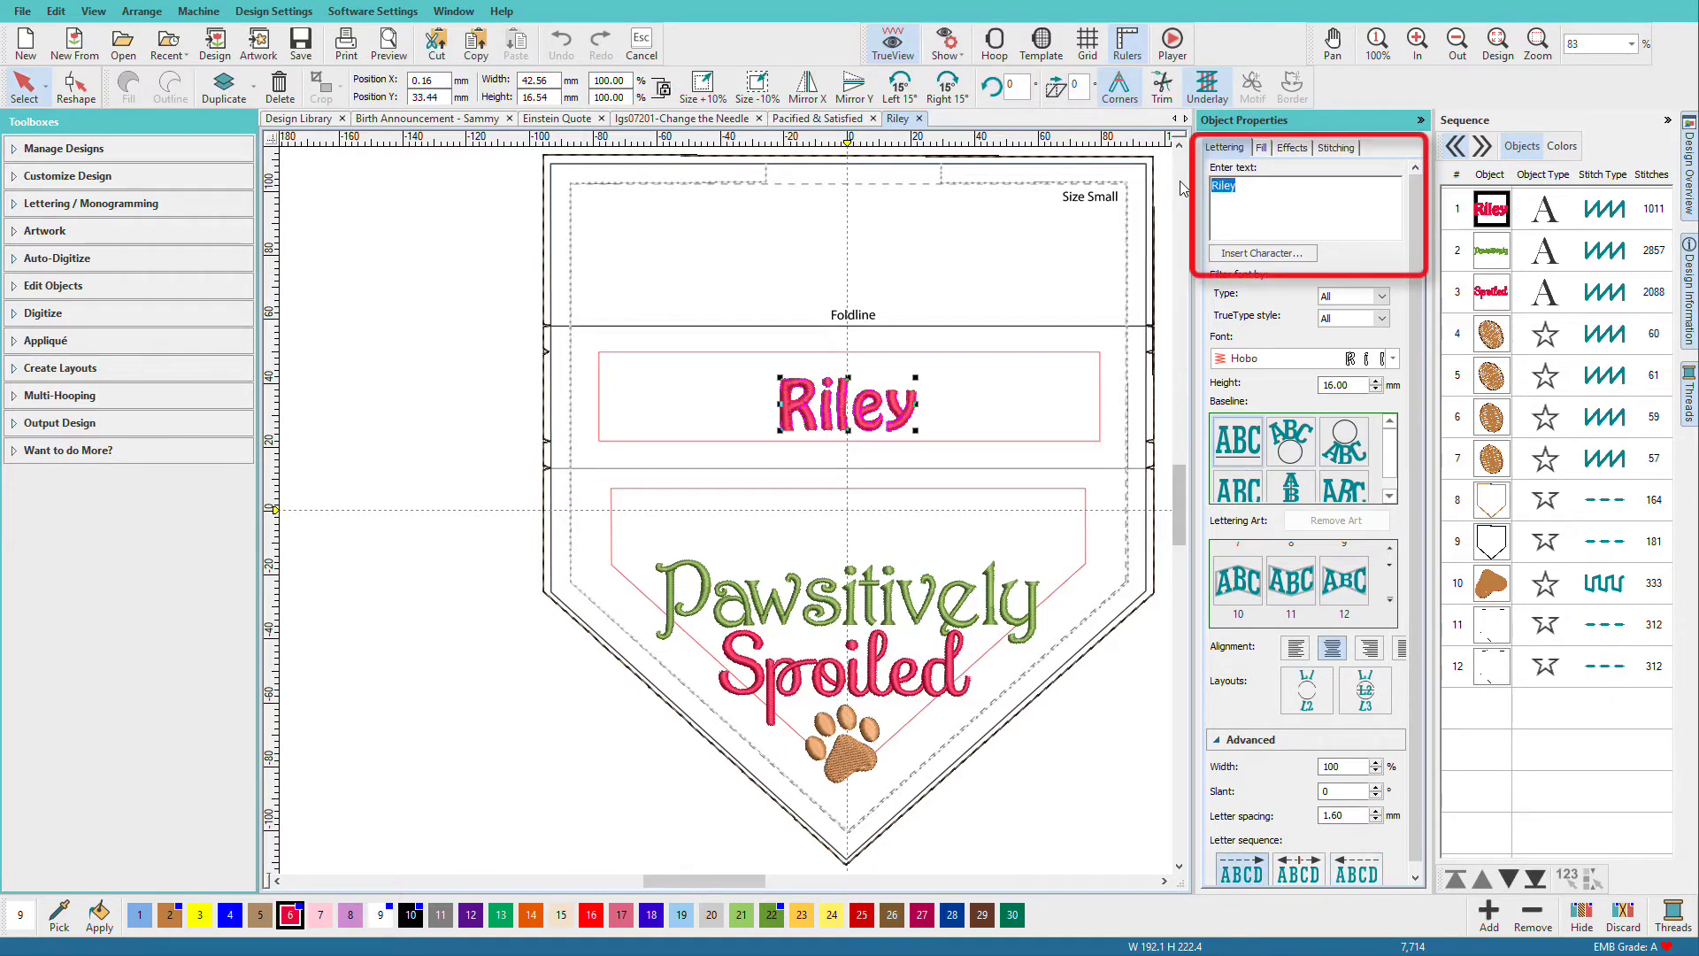
{"action": "type", "text": "Woofy"}
{"action": "key", "text": "Return"}
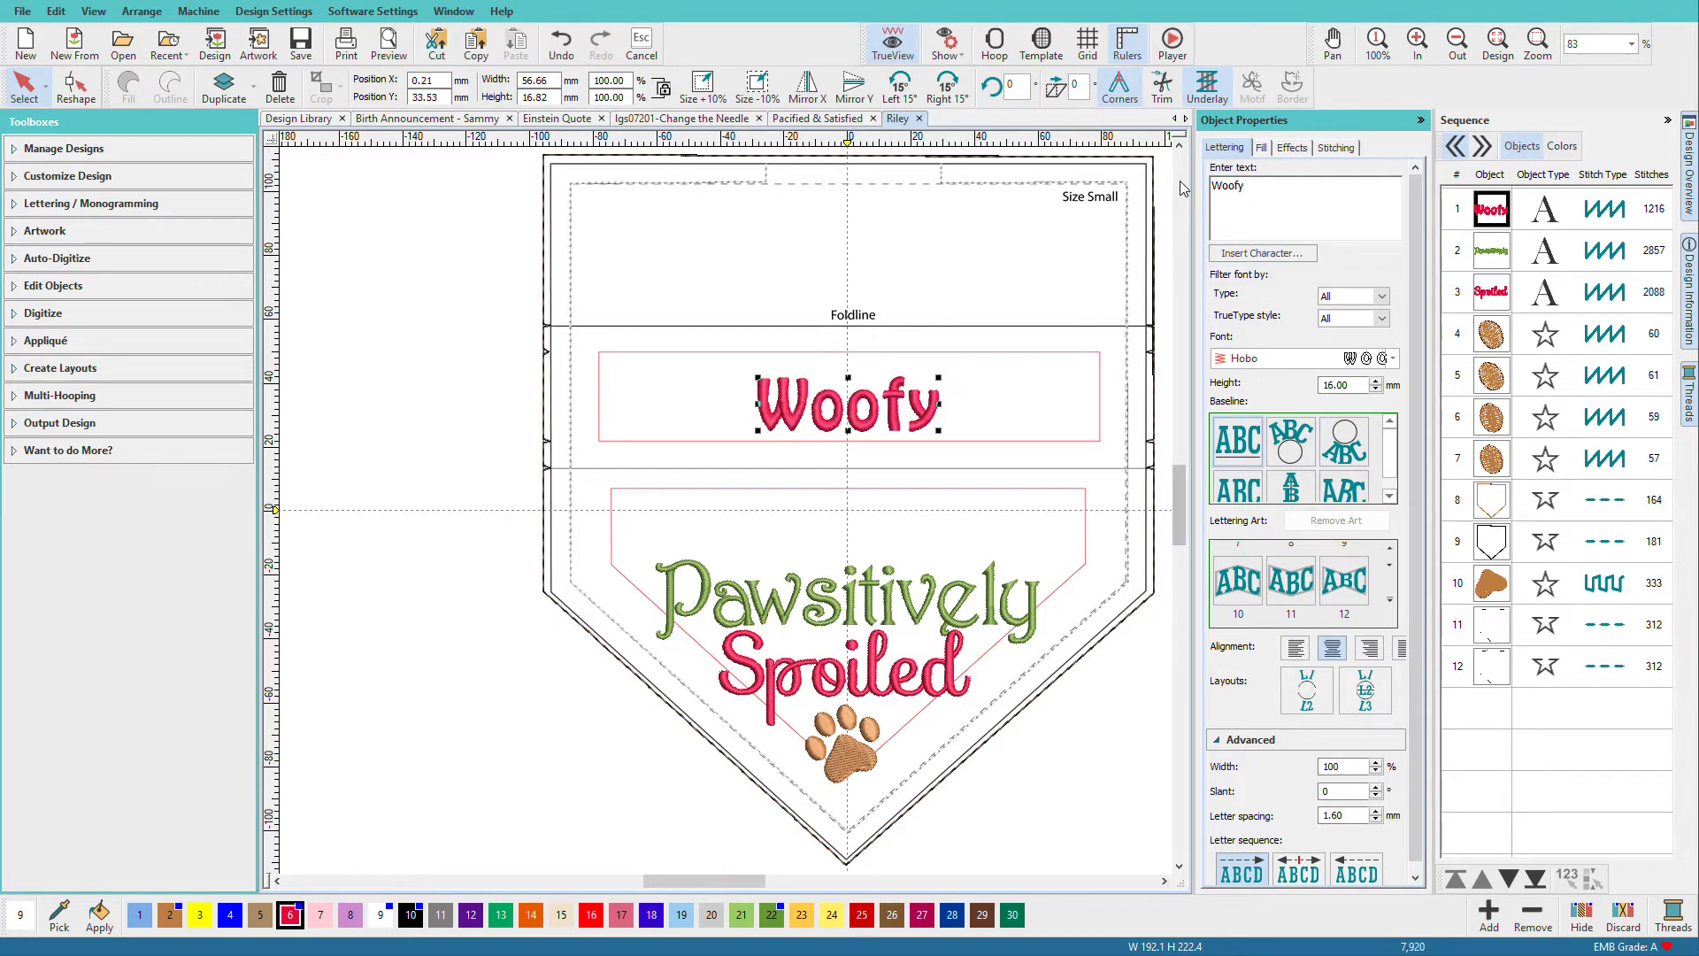
{"action": "left_click", "coordinate": [558, 118]}
{"action": "left_click_drag", "start_coordinate": [686, 879], "coordinate": [697, 880]}
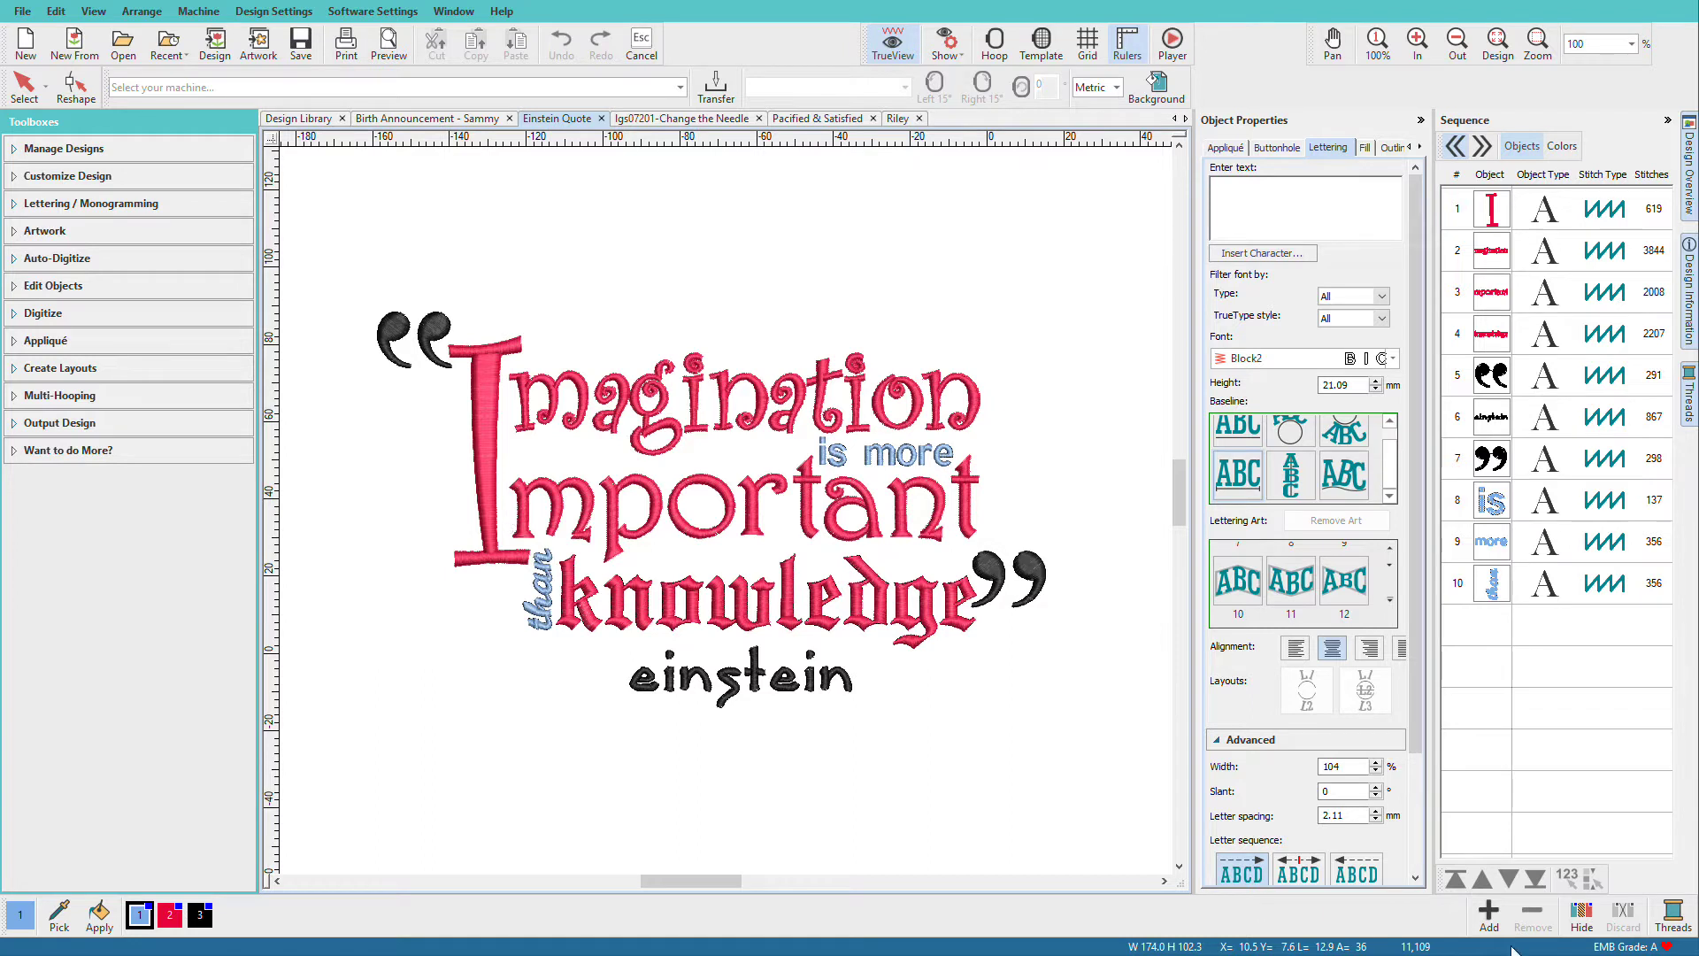
Inspect the Imagination and Important lettering objects, then switch to Birth Announcement - Sammy
{"action": "scroll", "coordinate": [1413, 740], "scroll_direction": "down", "scroll_amount": 3}
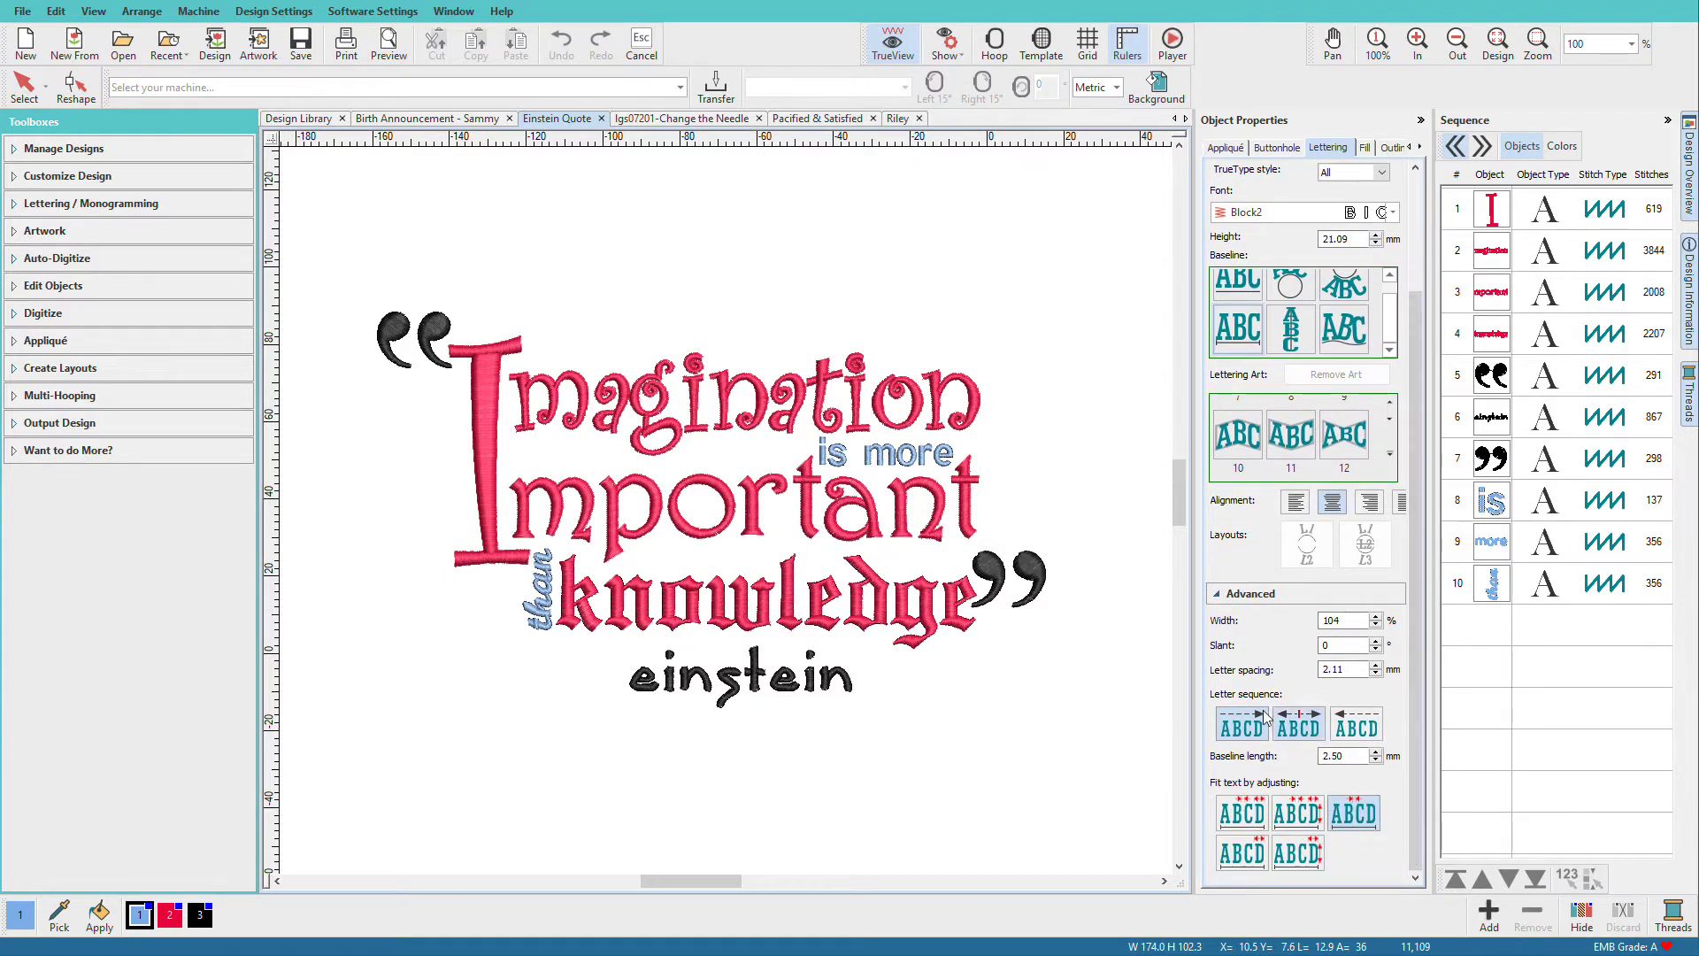
{"action": "left_click", "coordinate": [947, 431]}
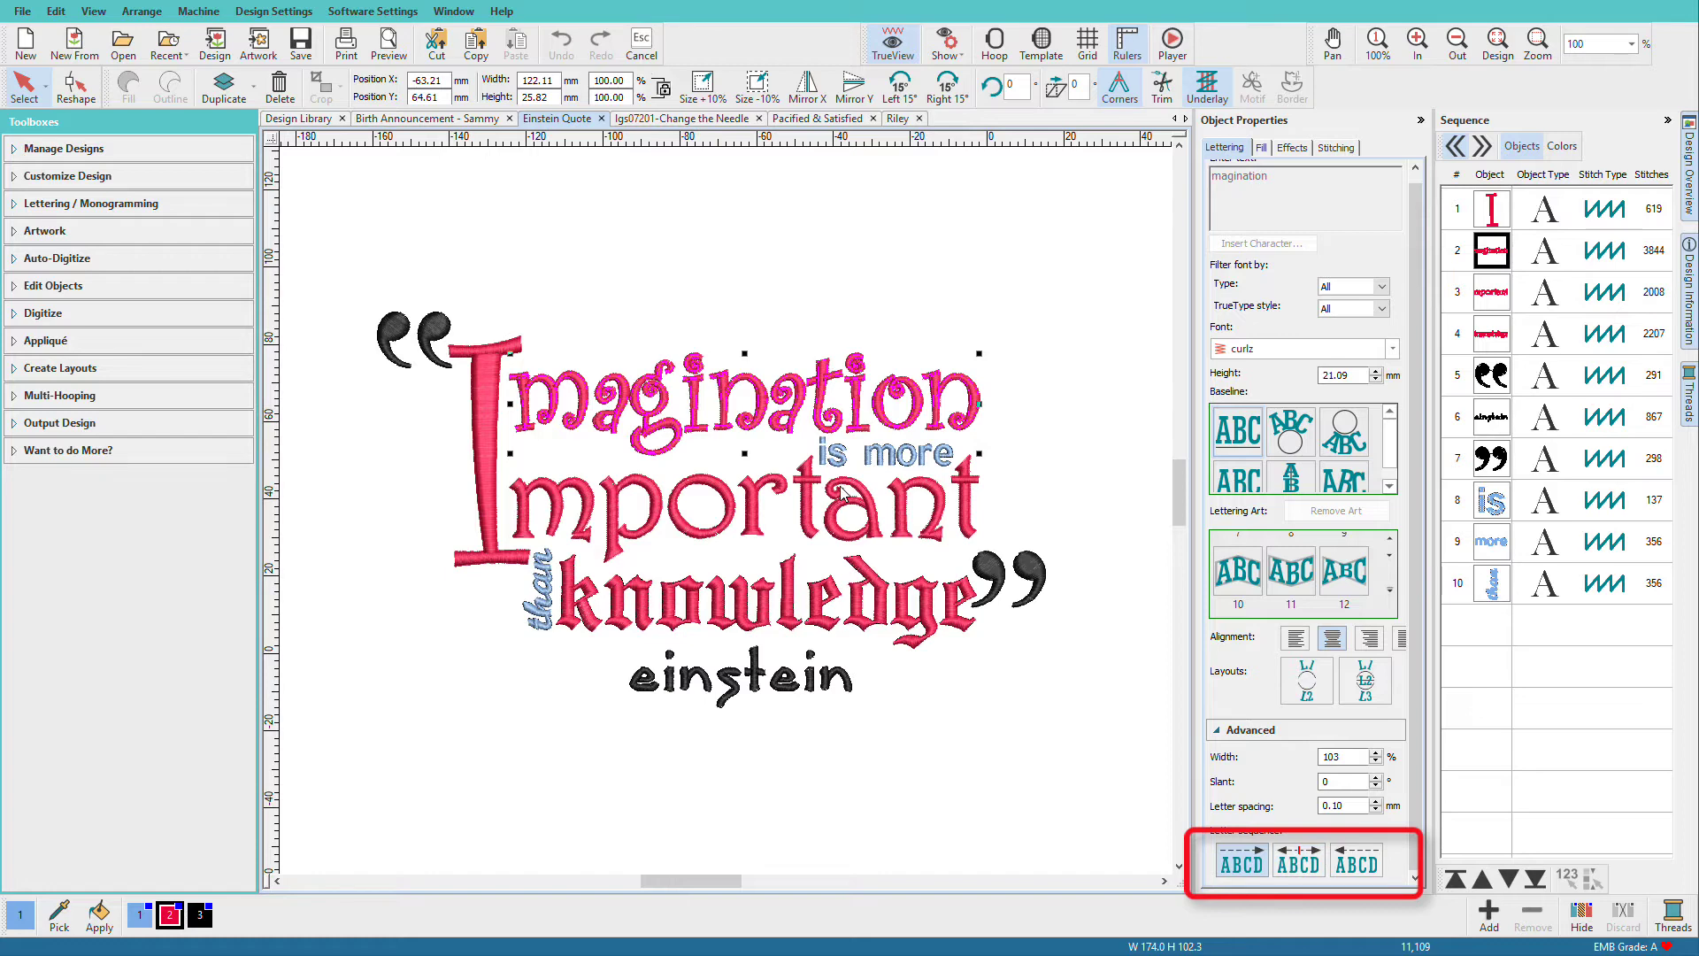
{"action": "key", "text": "Tab"}
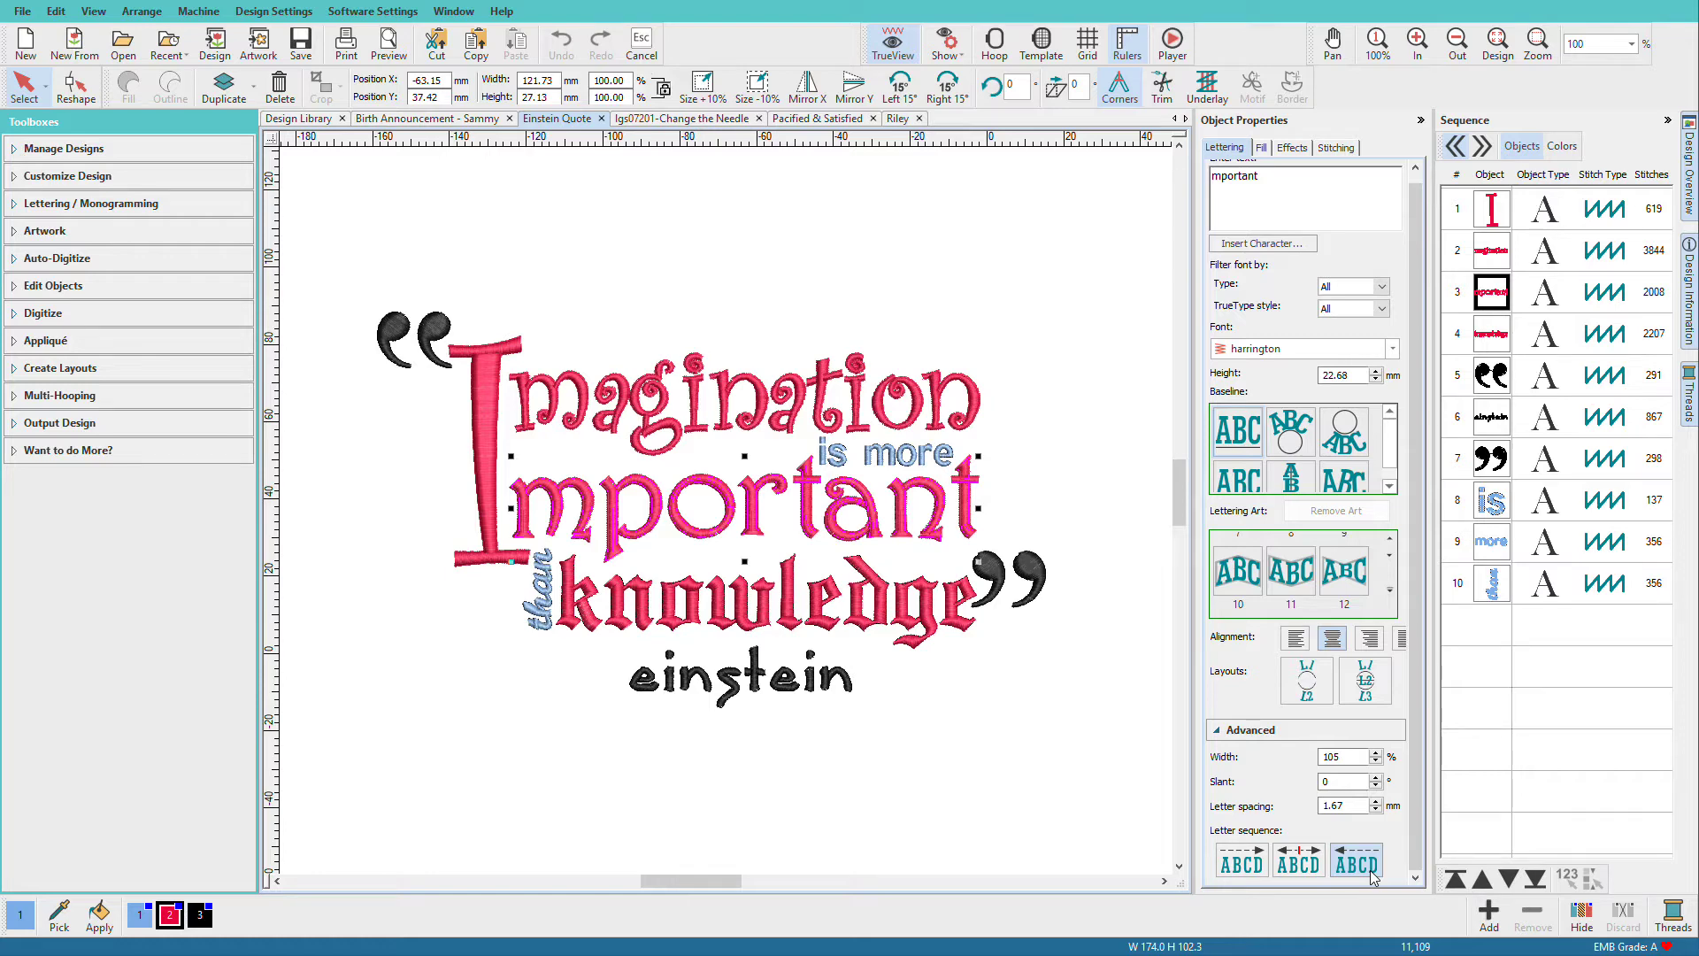
{"action": "left_click", "coordinate": [419, 119]}
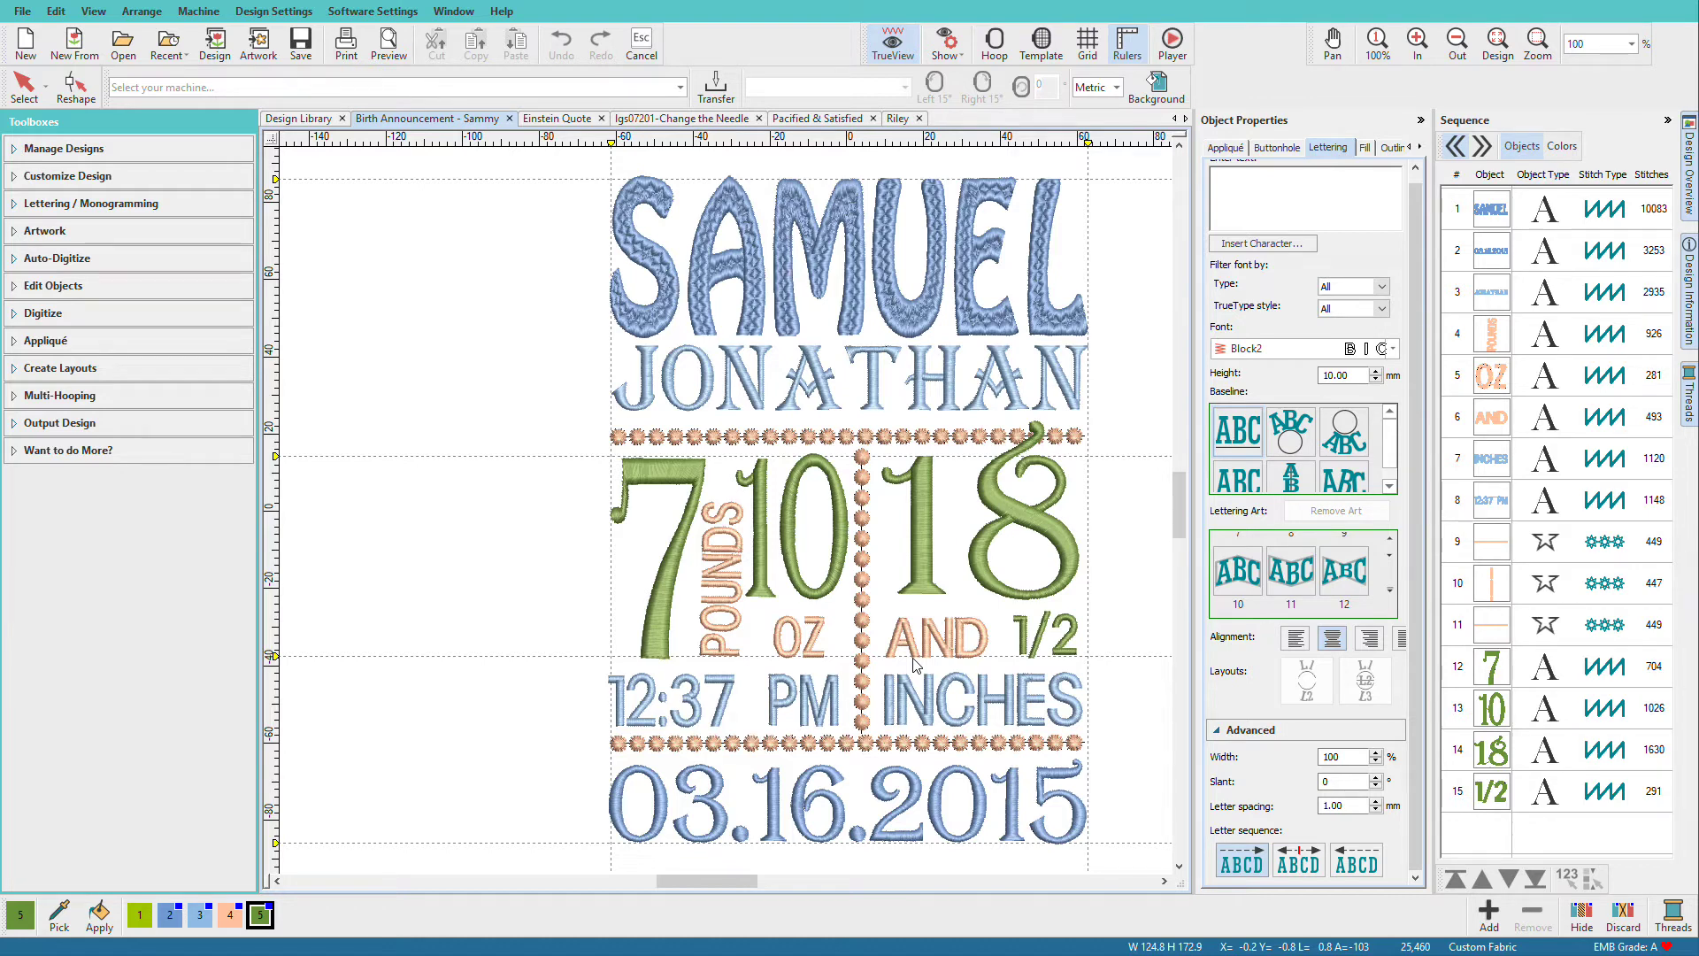
{"action": "left_click", "coordinate": [995, 320]}
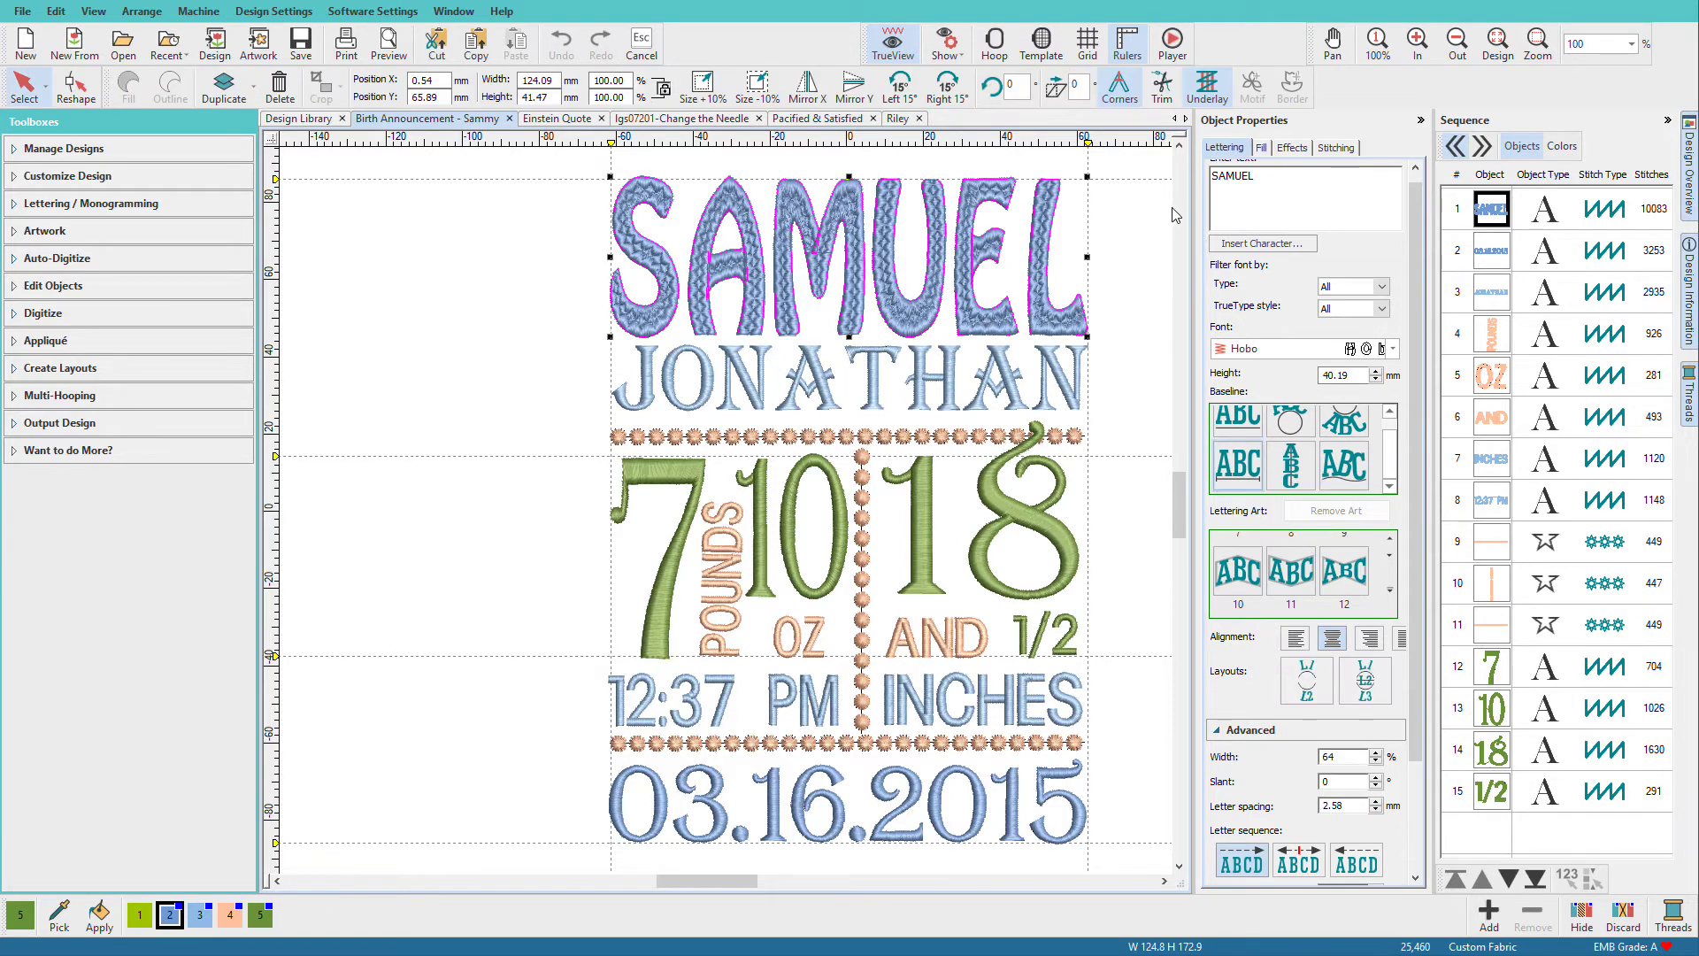
{"action": "type", "text": "Re"}
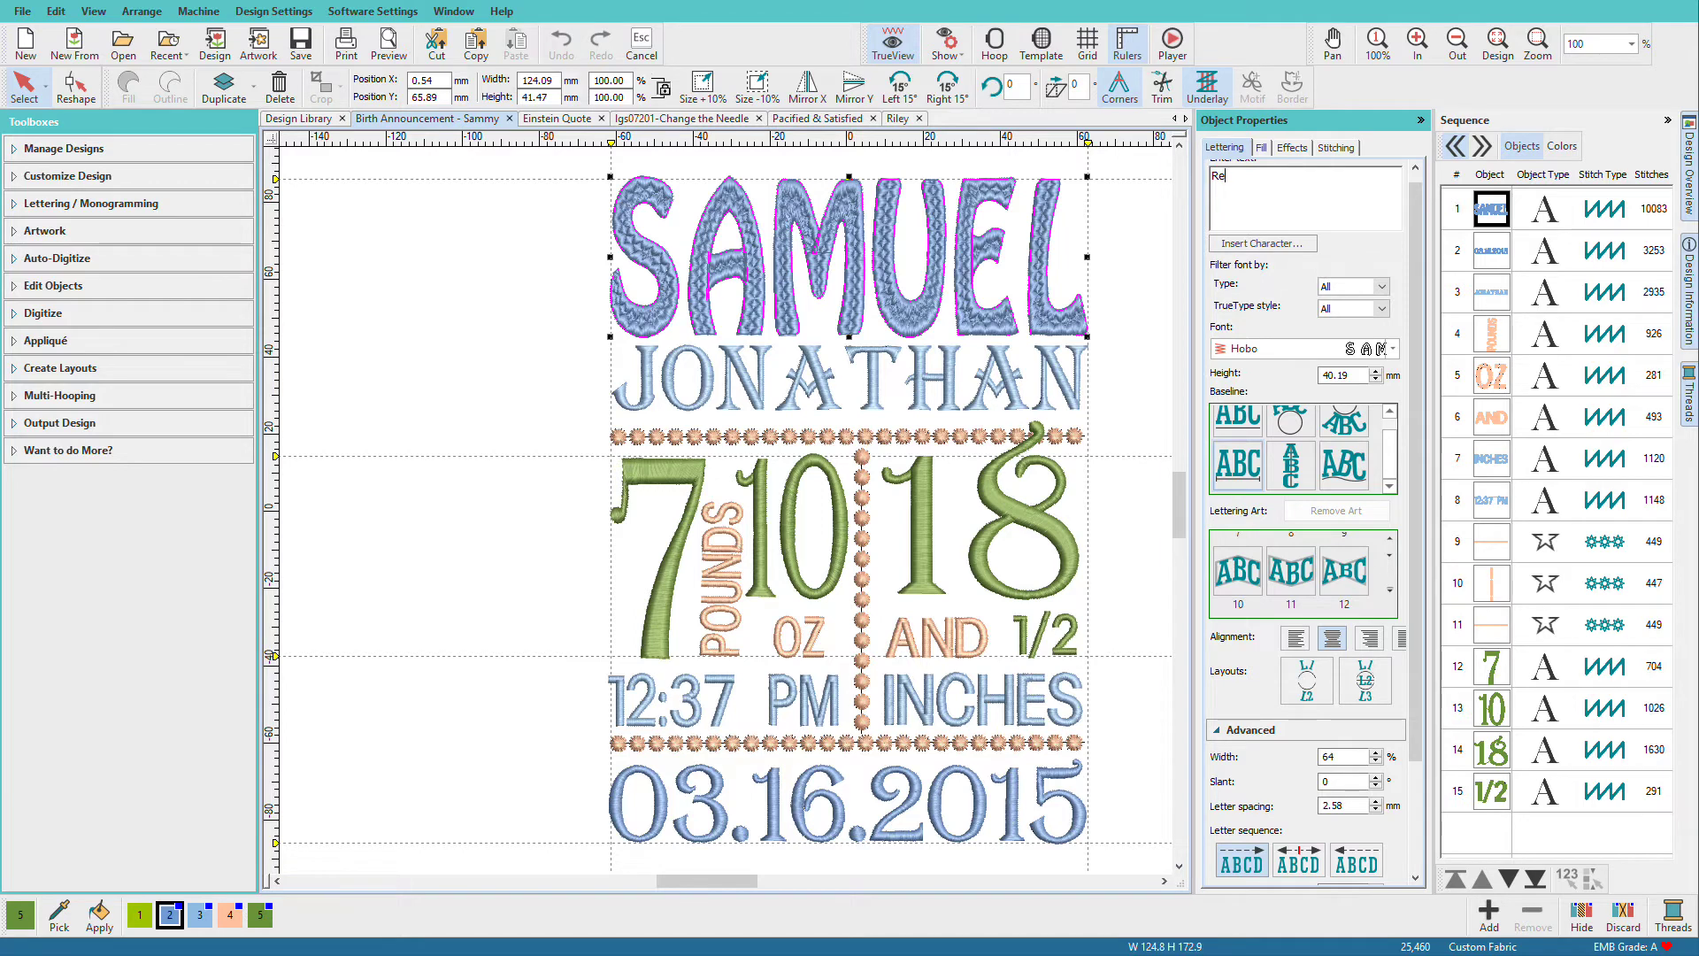
{"action": "type", "text": "beka"}
{"action": "key", "text": "Return"}
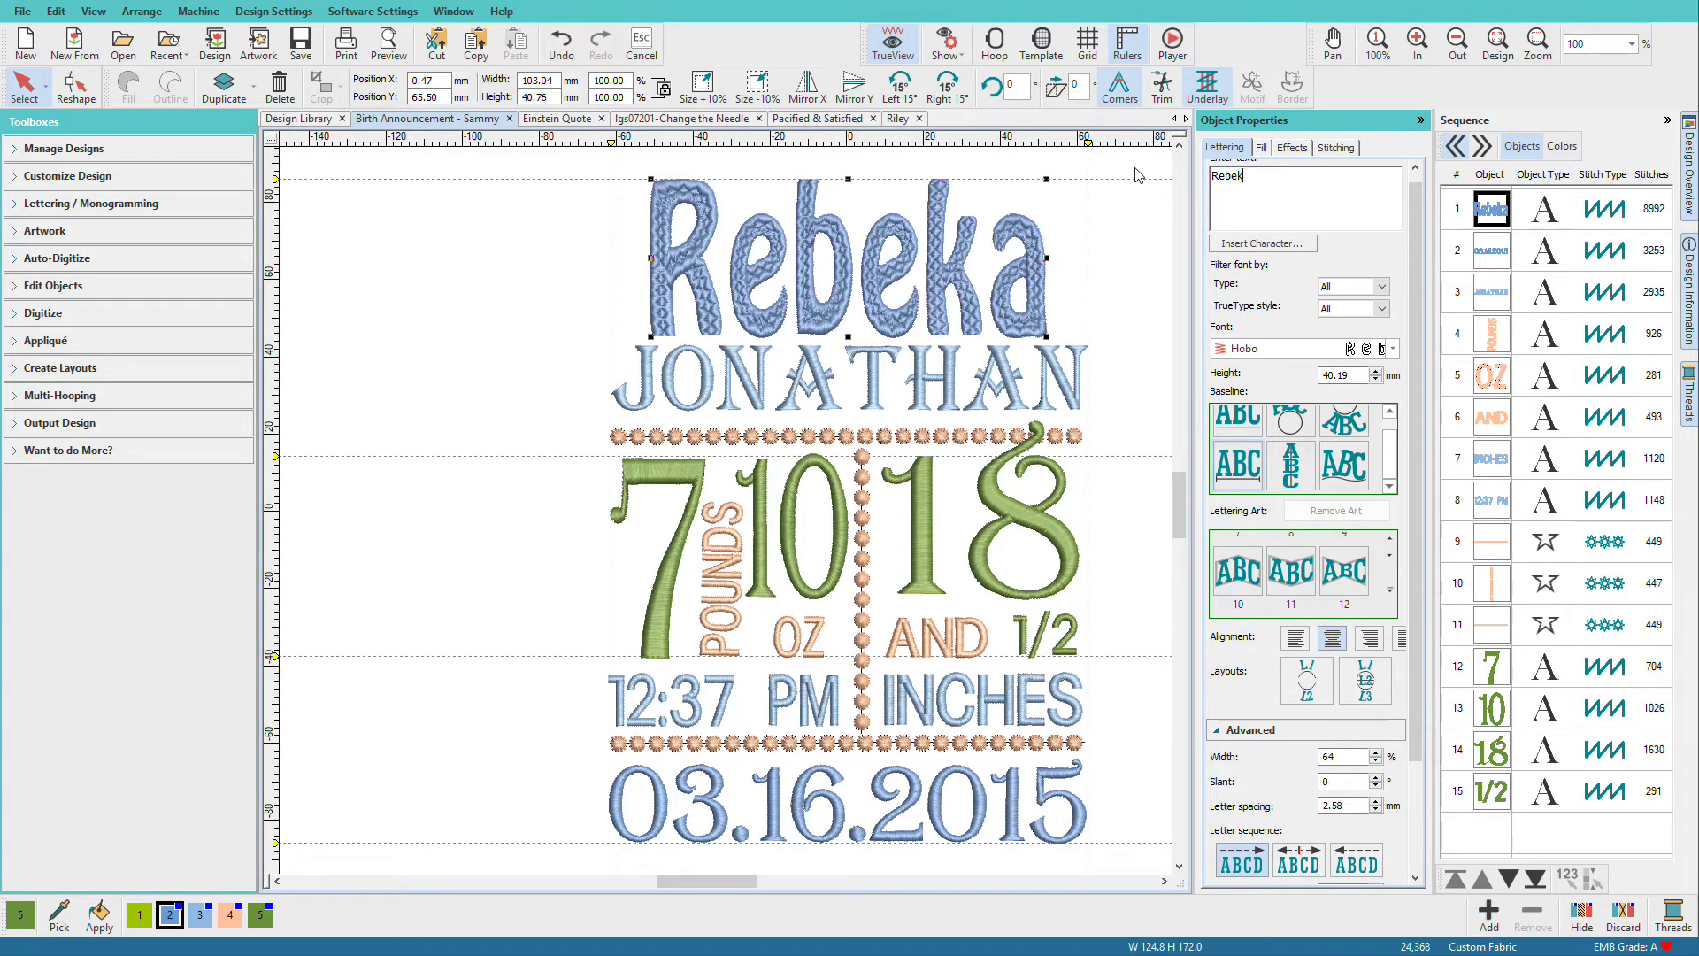
{"action": "key", "text": "BackSpace"}
{"action": "type", "text": "EBEKAH"}
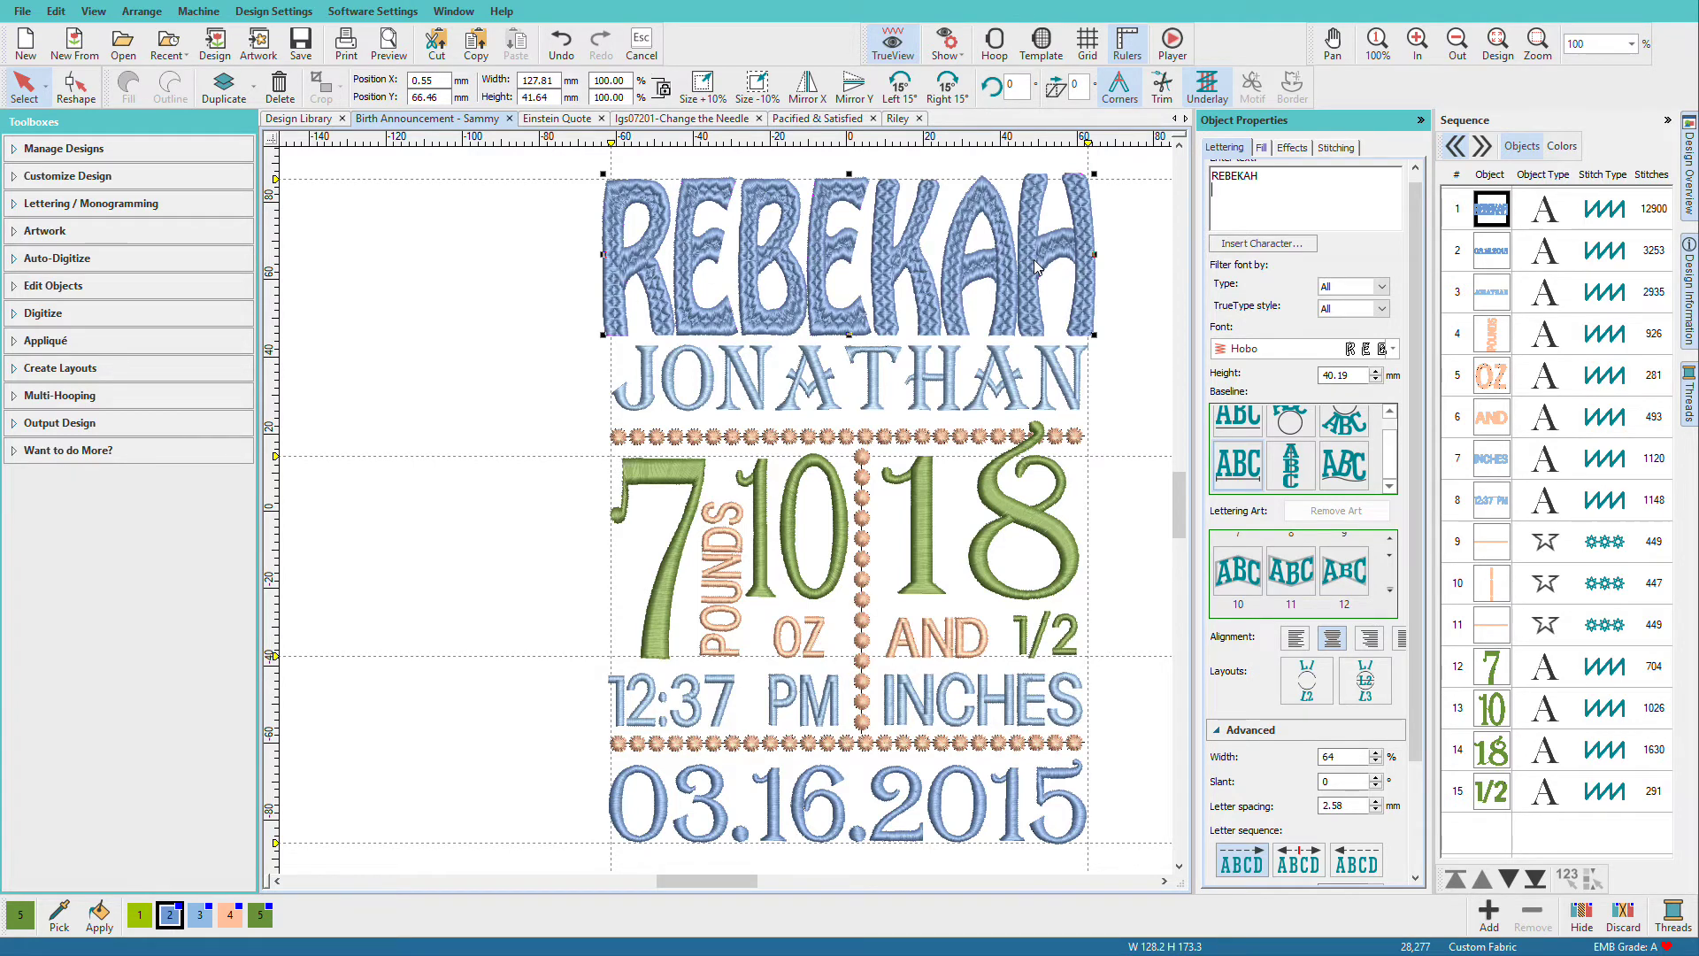
{"action": "key", "text": "ctrl+a"}
{"action": "type", "text": "SAMUEL"}
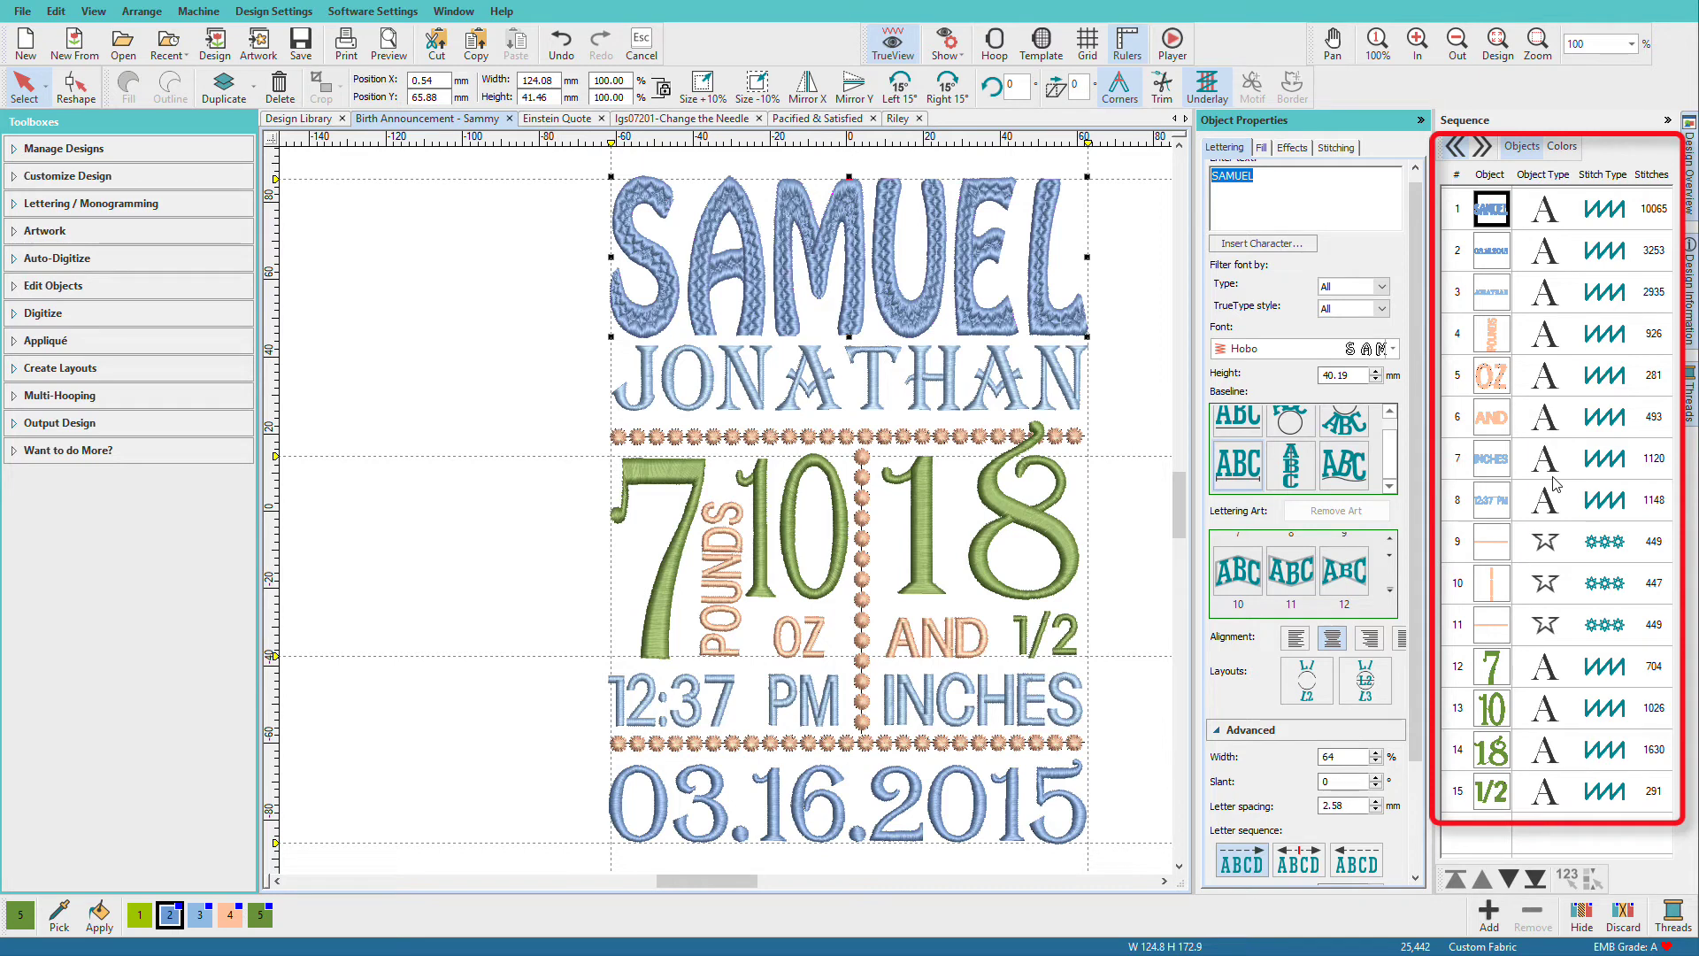
Zoom into Pacified & Satisfied, drag the & up beside the pacifier and recolour it lilac (colour 5)
{"action": "left_click", "coordinate": [816, 120]}
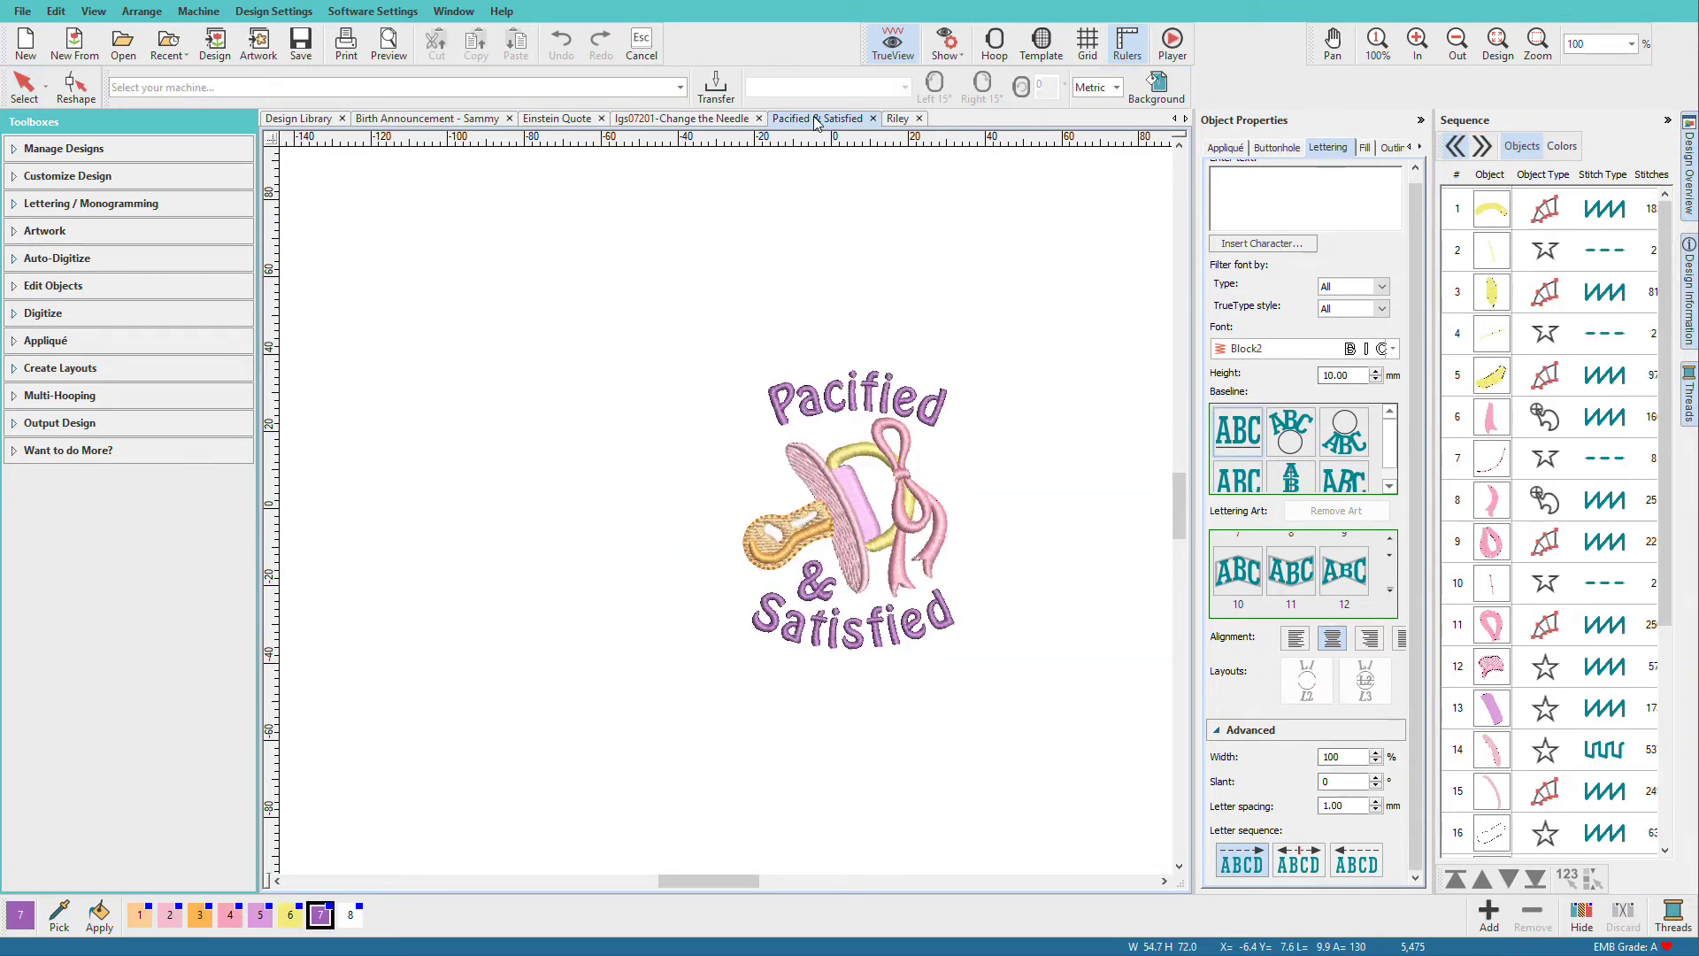
{"action": "key", "text": "plus"}
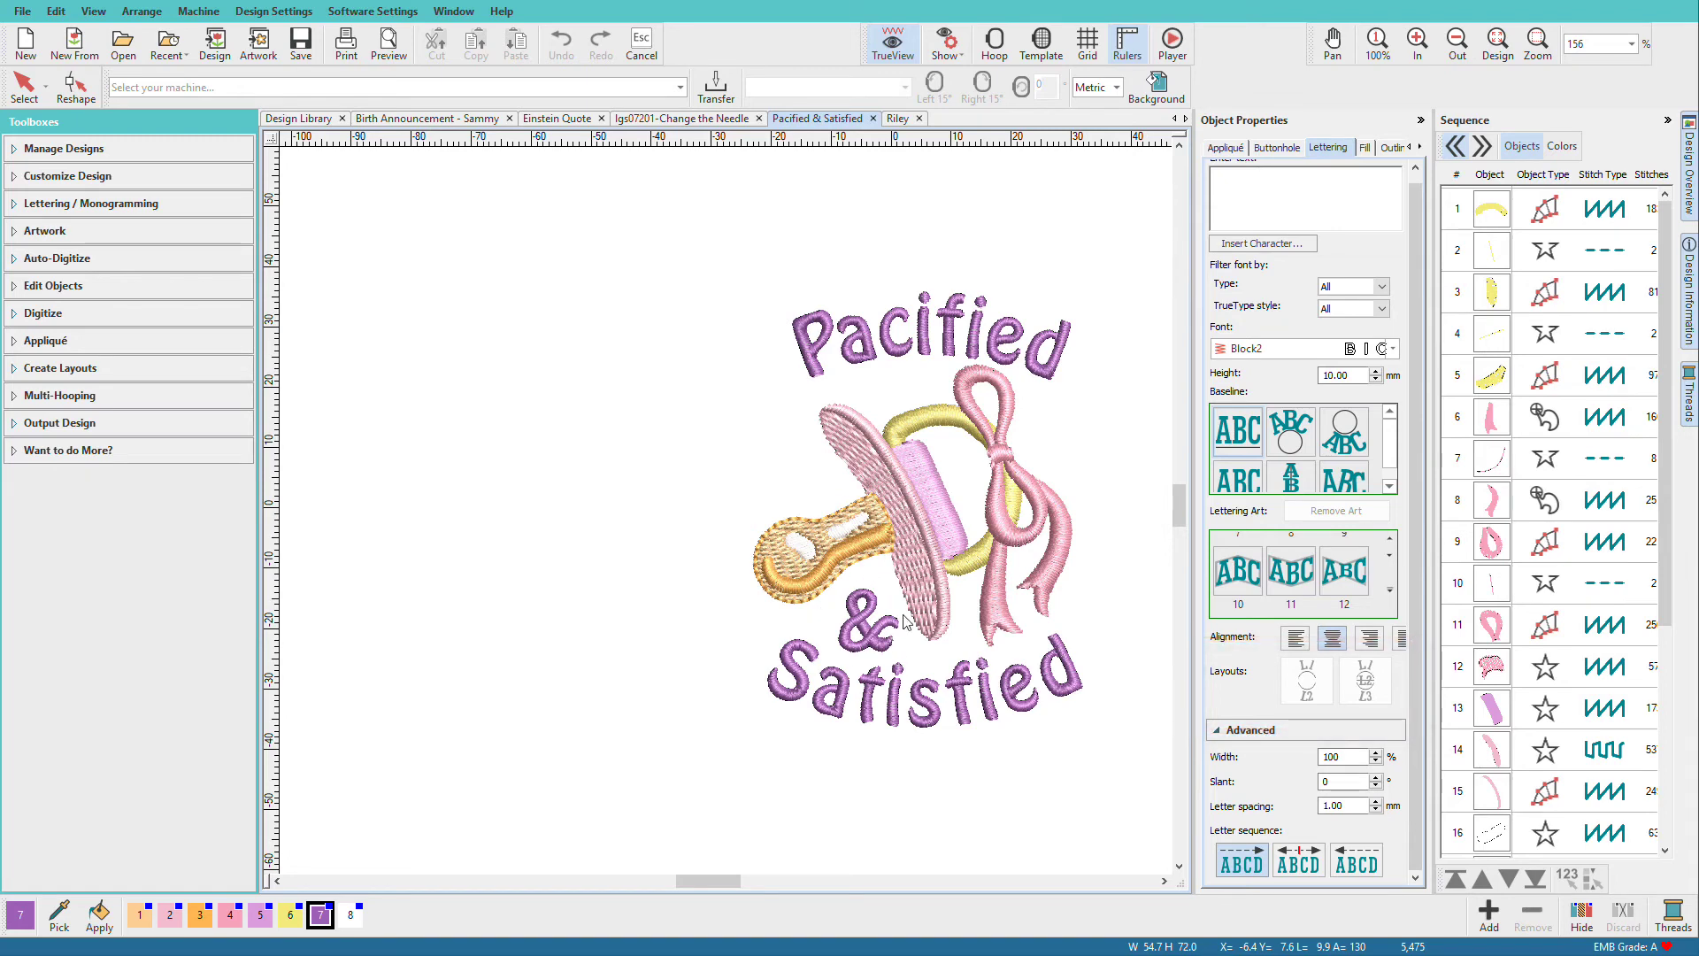
{"action": "scroll", "coordinate": [1644, 832], "scroll_direction": "down", "scroll_amount": 4}
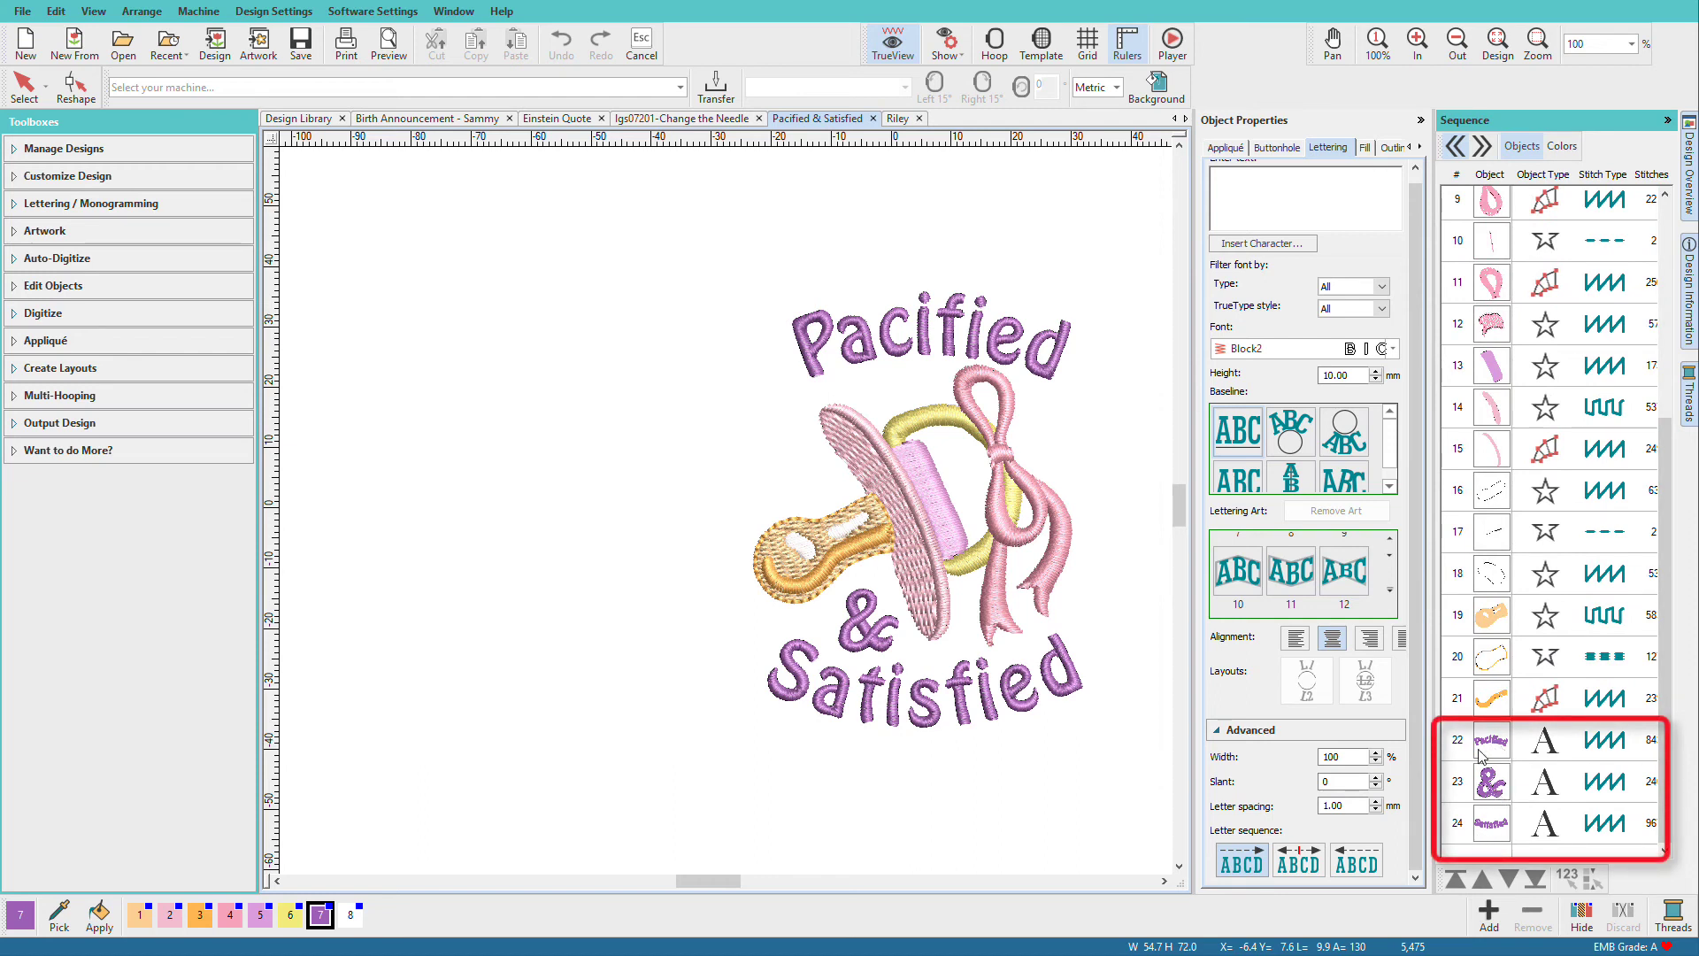
{"action": "left_click_drag", "start_coordinate": [869, 623], "coordinate": [807, 476]}
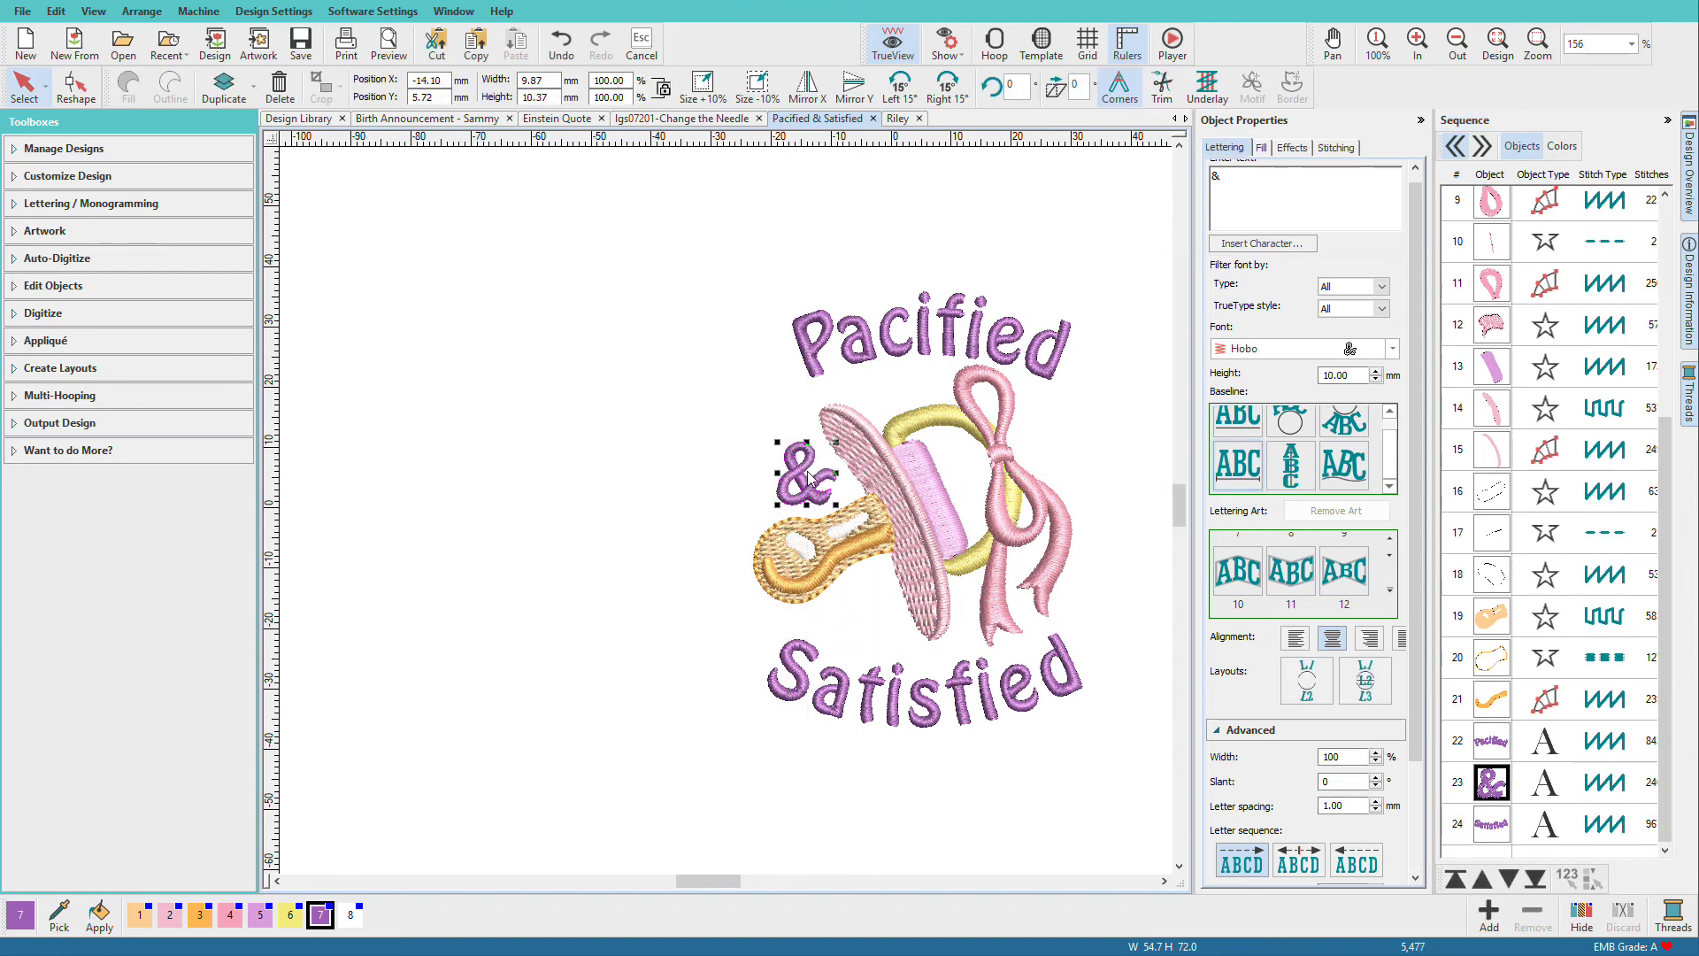
{"action": "left_click", "coordinate": [259, 915]}
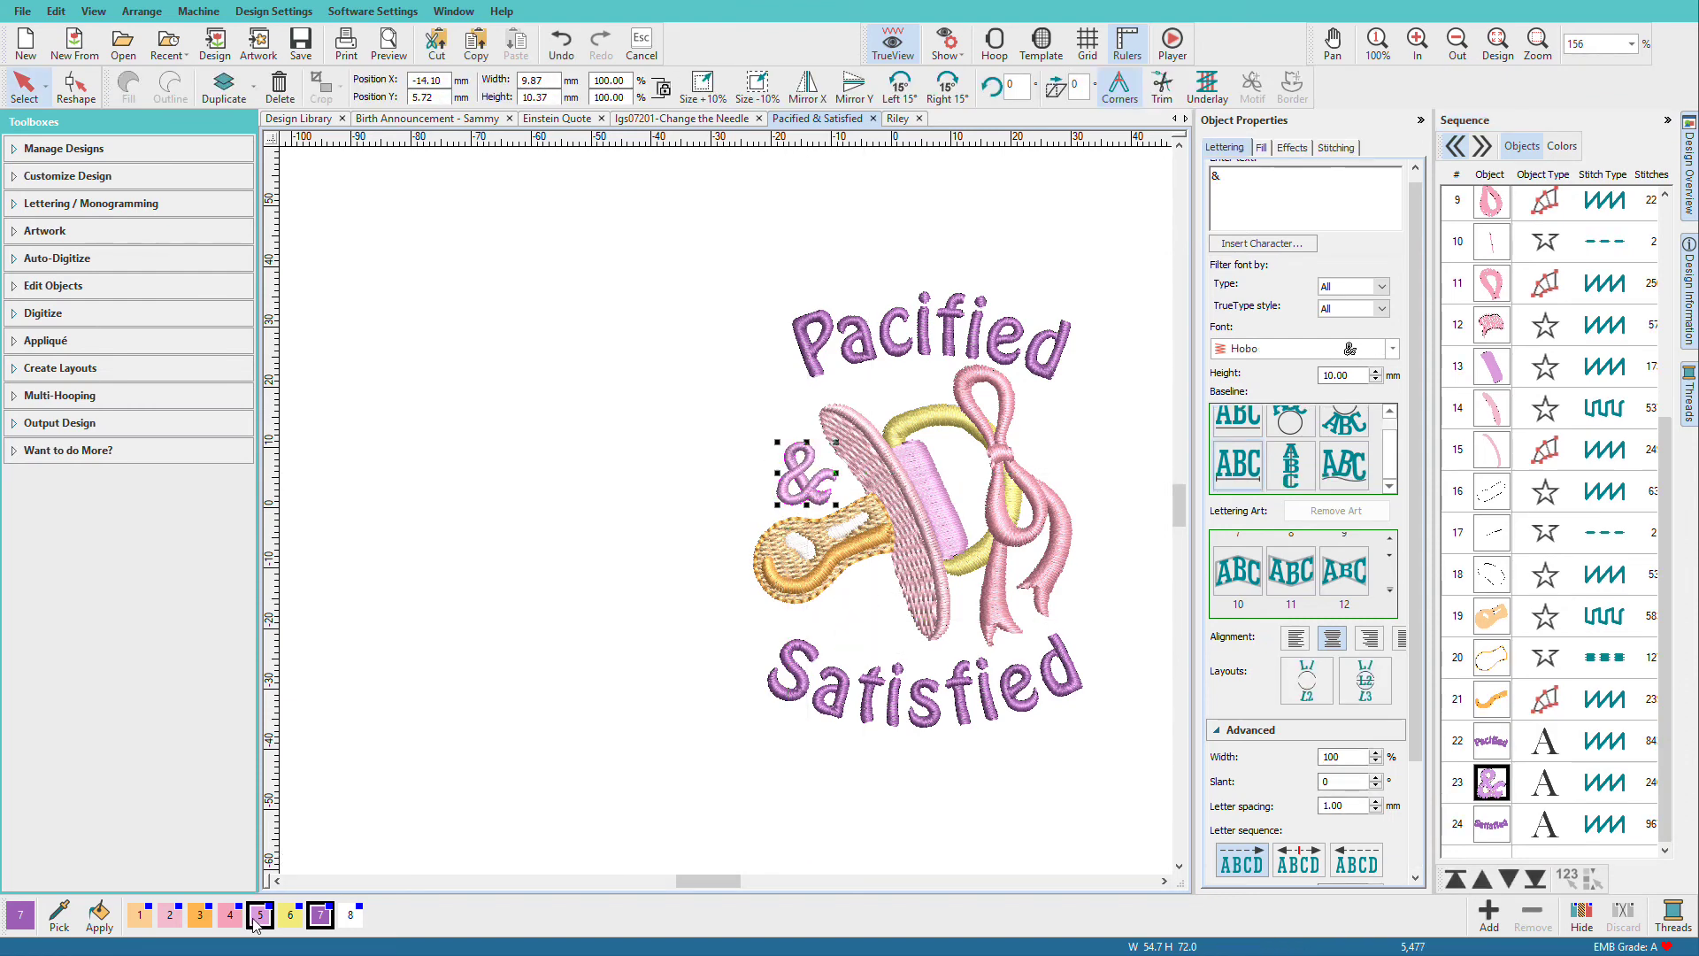